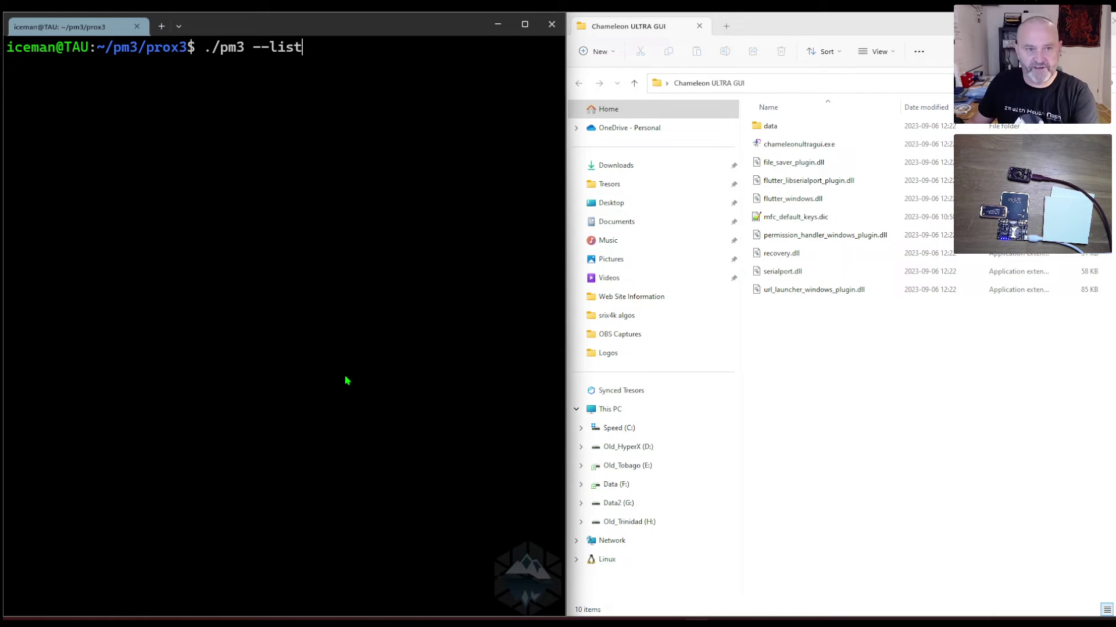
Step: Bring the Chameleon ULTRA GUI folder forward in File Explorer
{"action": "left_click", "coordinate": [849, 401]}
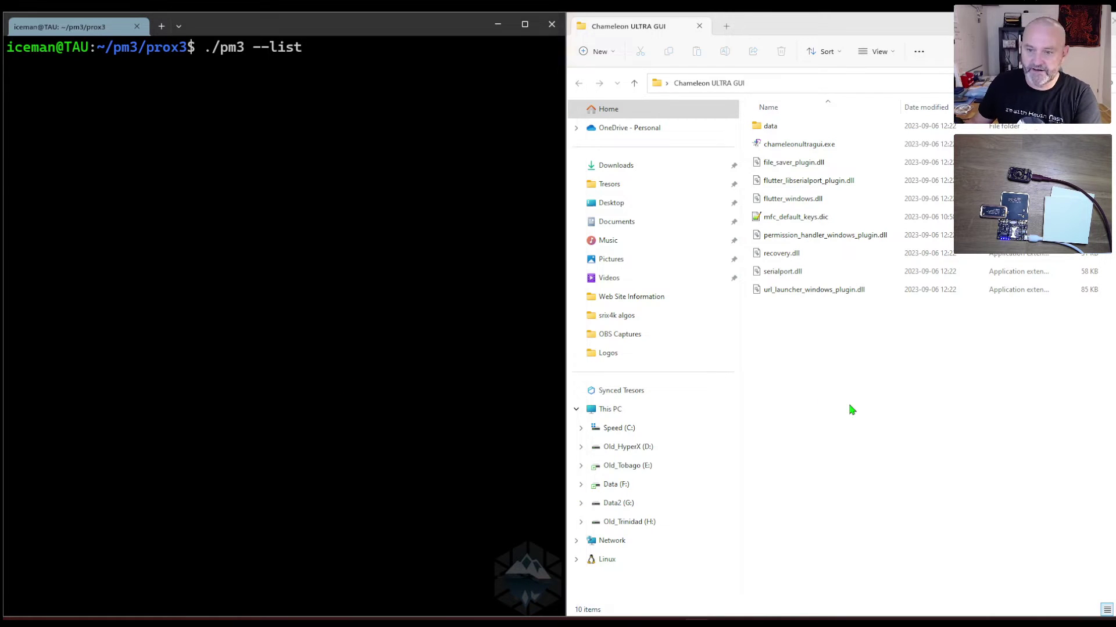
Step: Launch chameleonultragui.exe, move its window aside showing COM7, and return to the terminal
{"action": "double_click", "coordinate": [797, 147]}
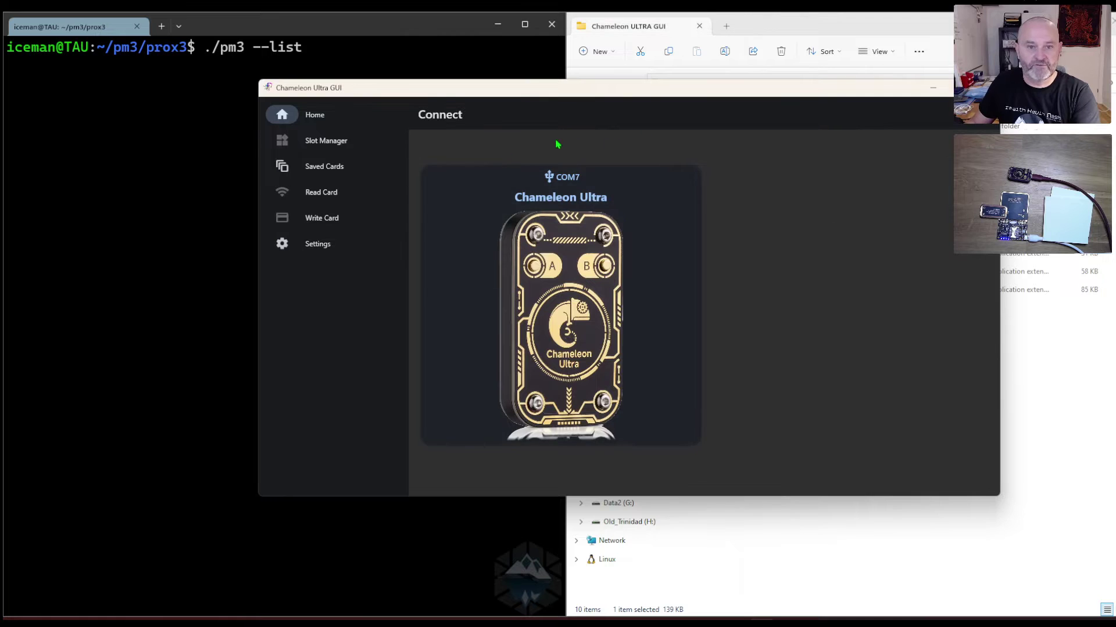
{"action": "left_click_drag", "start_coordinate": [656, 103], "coordinate": [710, 75]}
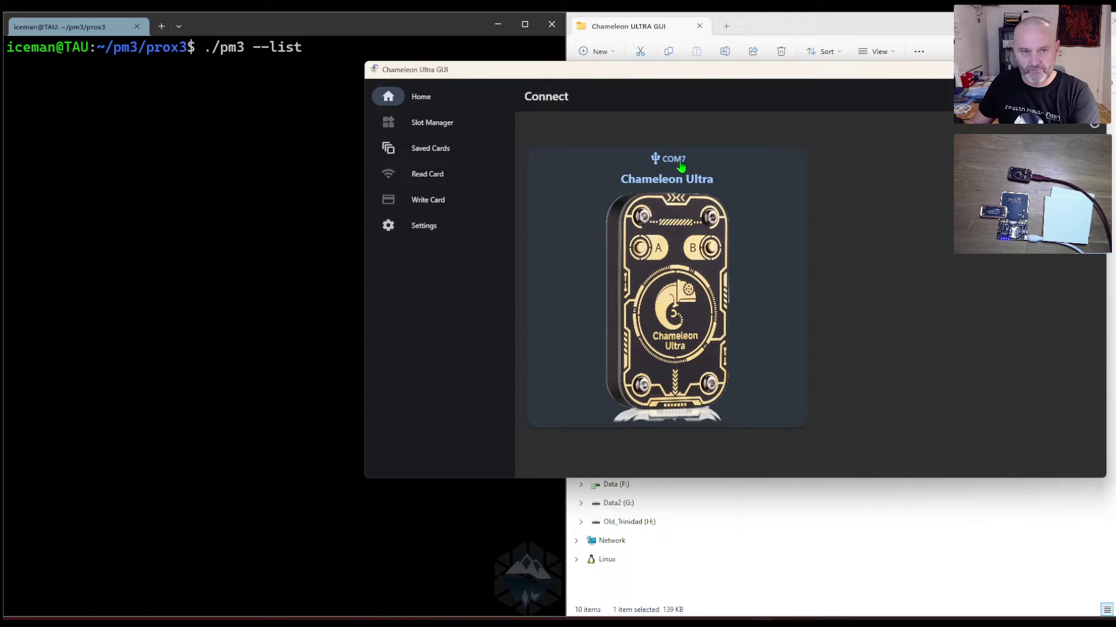
{"action": "left_click", "coordinate": [175, 220]}
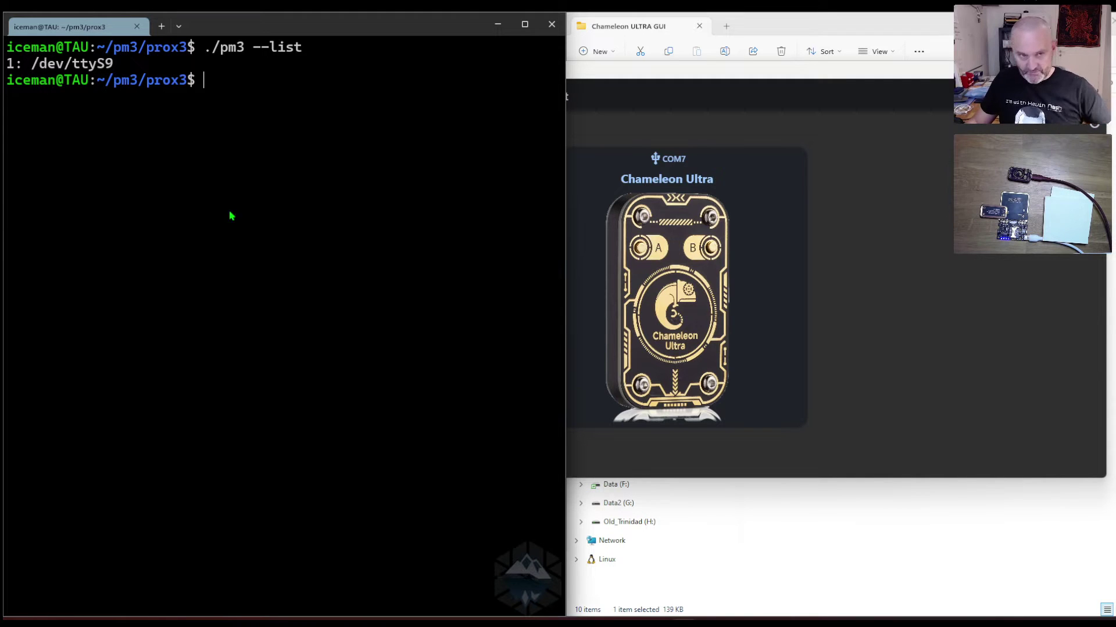
Step: Copy the S9 port text, run ./pm3 (invalid /dev/ttyS9 port), and close Chameleon Ultra GUI
{"action": "mouse_move", "coordinate": [120, 65]}
{"action": "left_mouse_down"}
{"action": "mouse_move", "coordinate": [83, 66]}
{"action": "mouse_move", "coordinate": [101, 69]}
{"action": "left_mouse_up"}
{"action": "right_click", "coordinate": [111, 163]}
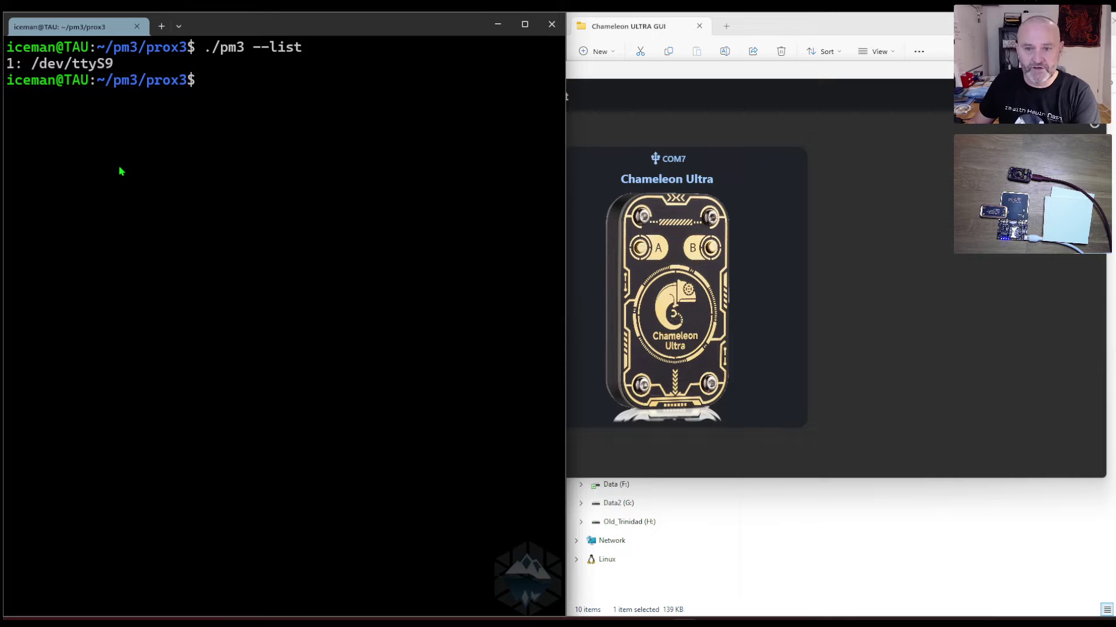
{"action": "type", "text": "./pm"}
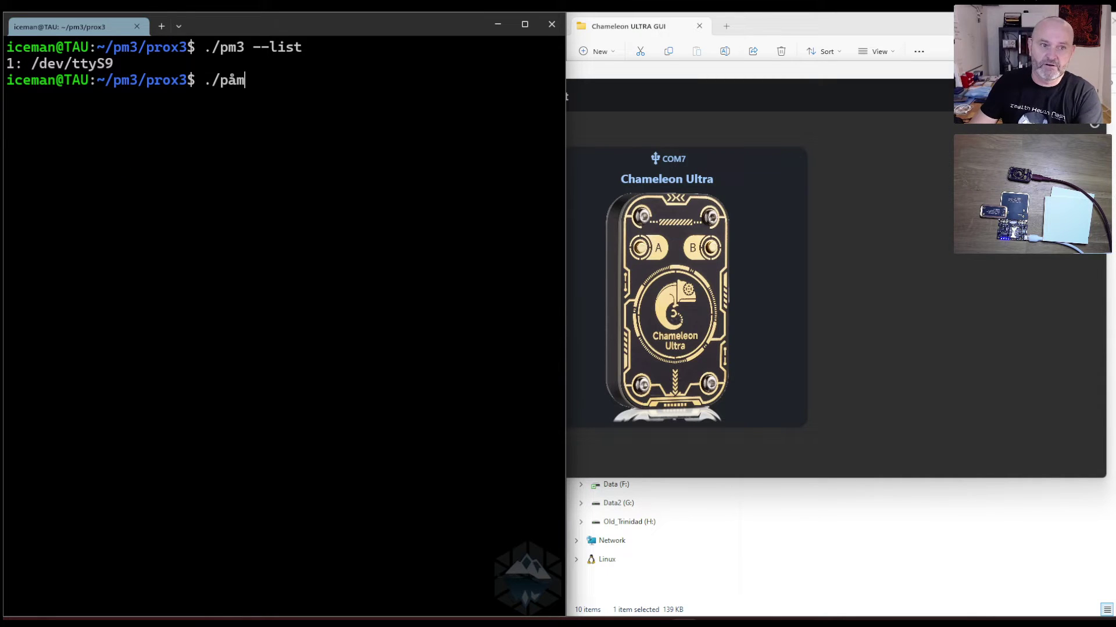
{"action": "key", "text": "BackSpace"}
{"action": "type", "text": "m3"}
{"action": "key", "text": "Return"}
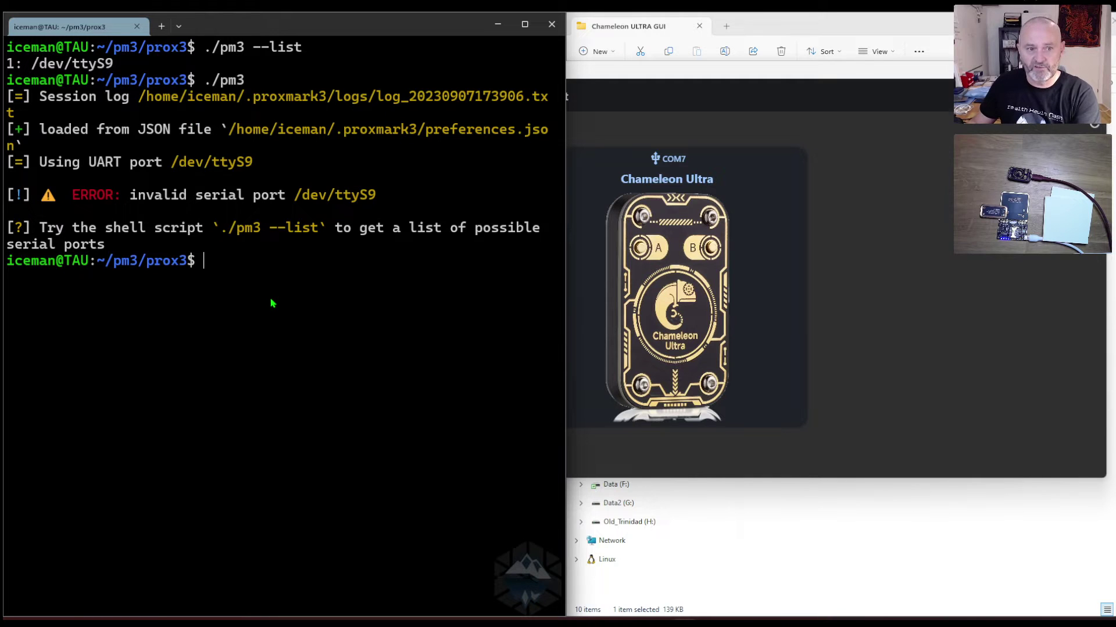
{"action": "left_click", "coordinate": [849, 274]}
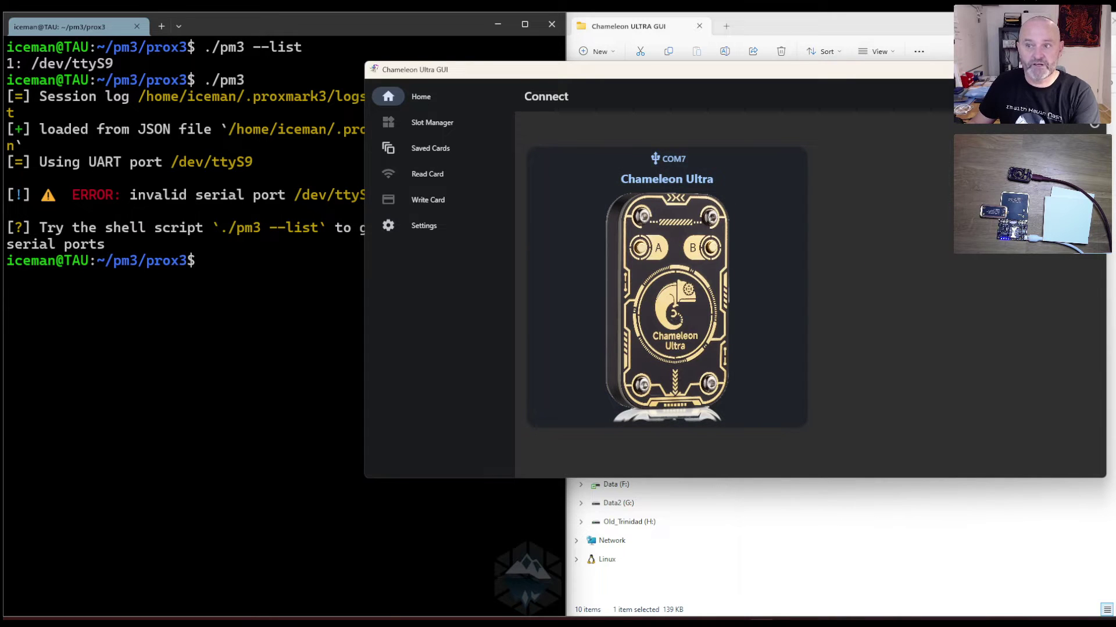
{"action": "key", "text": "alt+F4"}
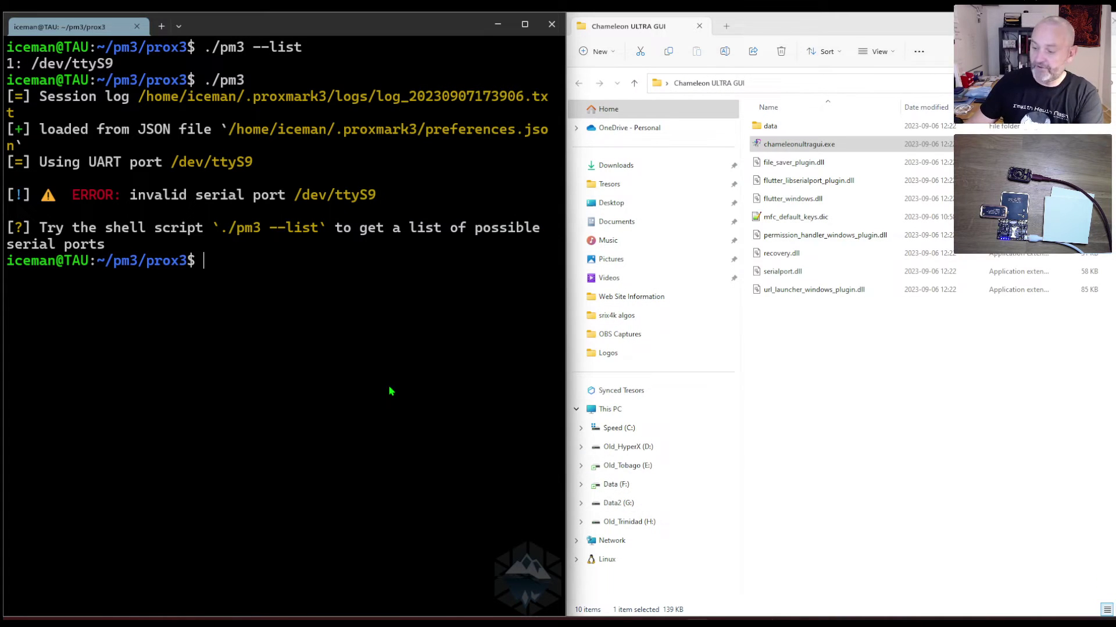
Step: Rerun ./pm3 to connect to the RDV4 over USB-CDC, then maximize the terminal
{"action": "key", "text": "Up"}
{"action": "key", "text": "Up"}
{"action": "key", "text": "Down"}
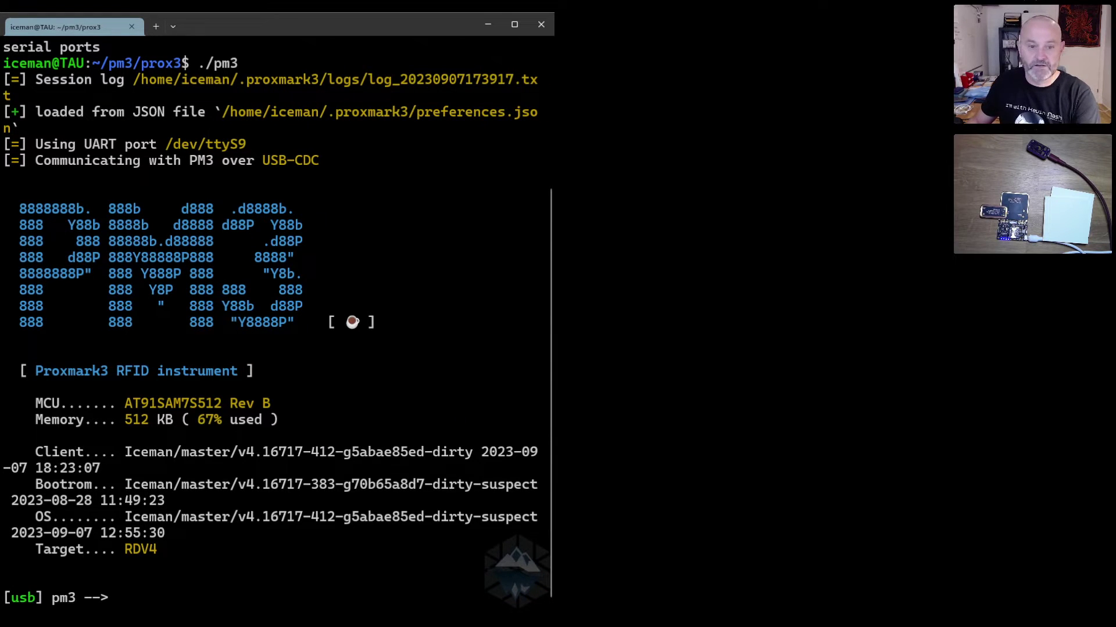
{"action": "left_click", "coordinate": [515, 24]}
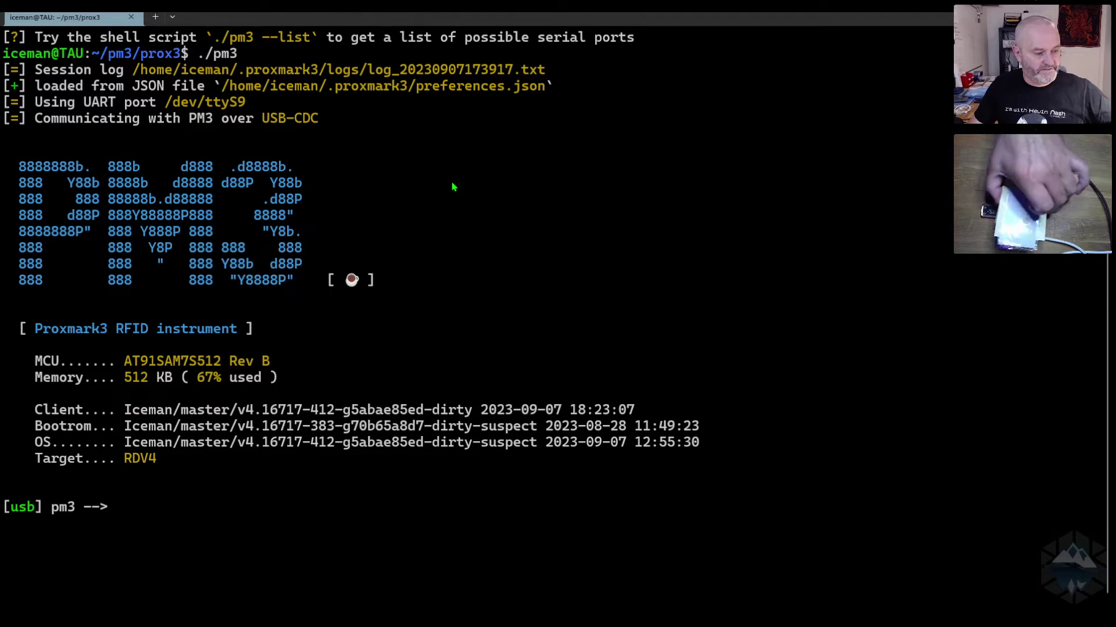
Step: Run hf 14a info on the first card, identifying MIFARE Classic 1K UID 35 04 43 48
{"action": "type", "text": "hf 14a nifo"}
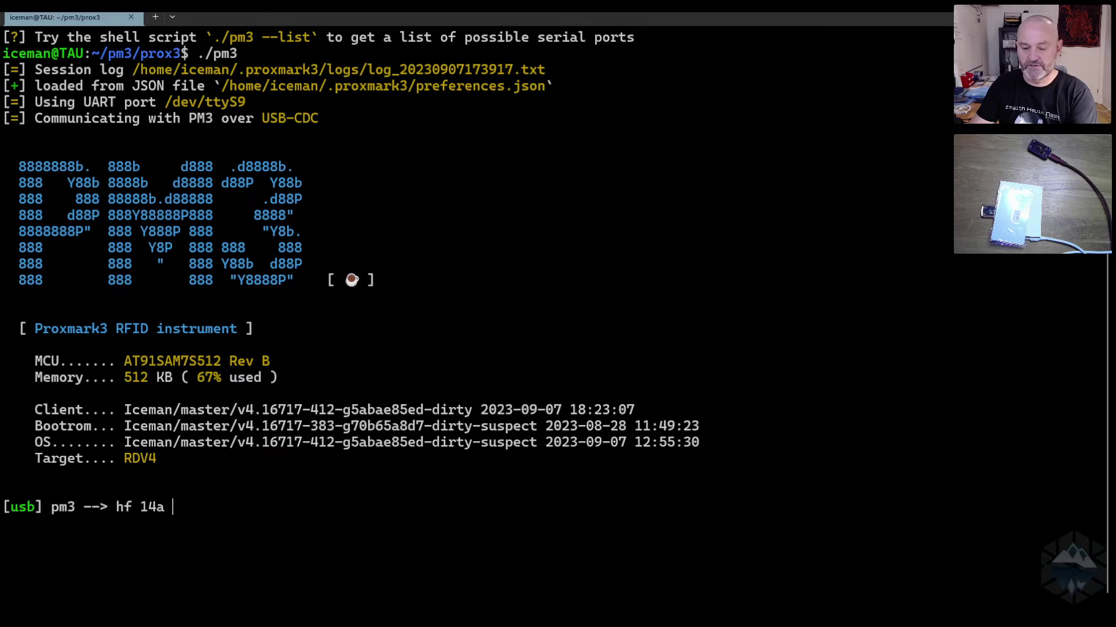
{"action": "key", "text": "BackSpace"}
{"action": "key", "text": "BackSpace"}
{"action": "key", "text": "BackSpace"}
{"action": "key", "text": "BackSpace"}
{"action": "type", "text": "find"}
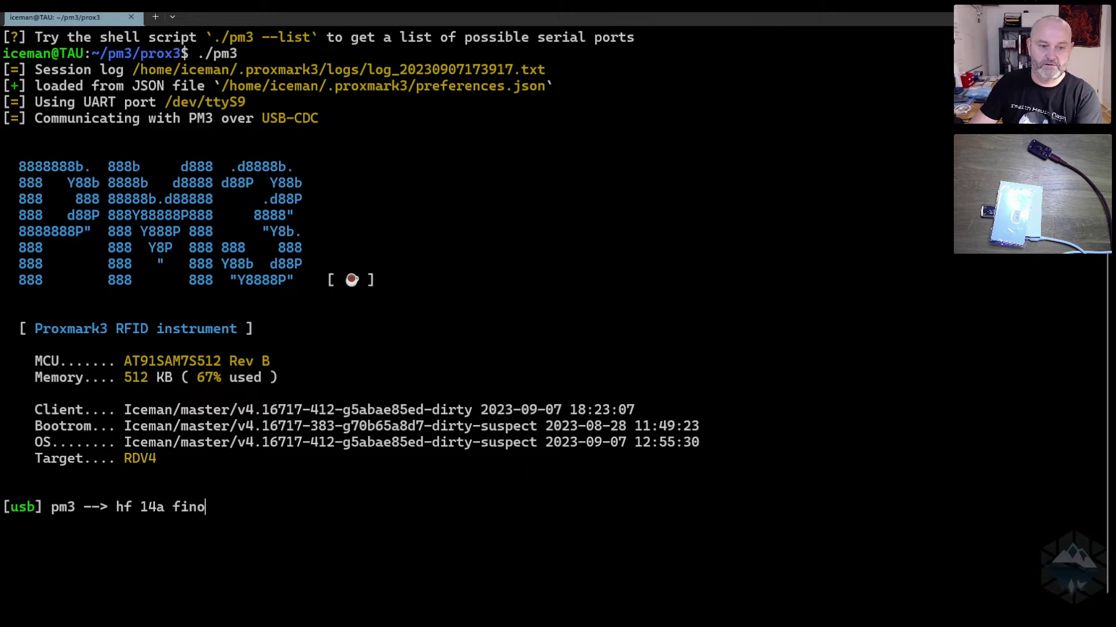
{"action": "key", "text": "BackSpace"}
{"action": "key", "text": "BackSpace"}
{"action": "key", "text": "BackSpace"}
{"action": "key", "text": "BackSpace"}
{"action": "type", "text": "info"}
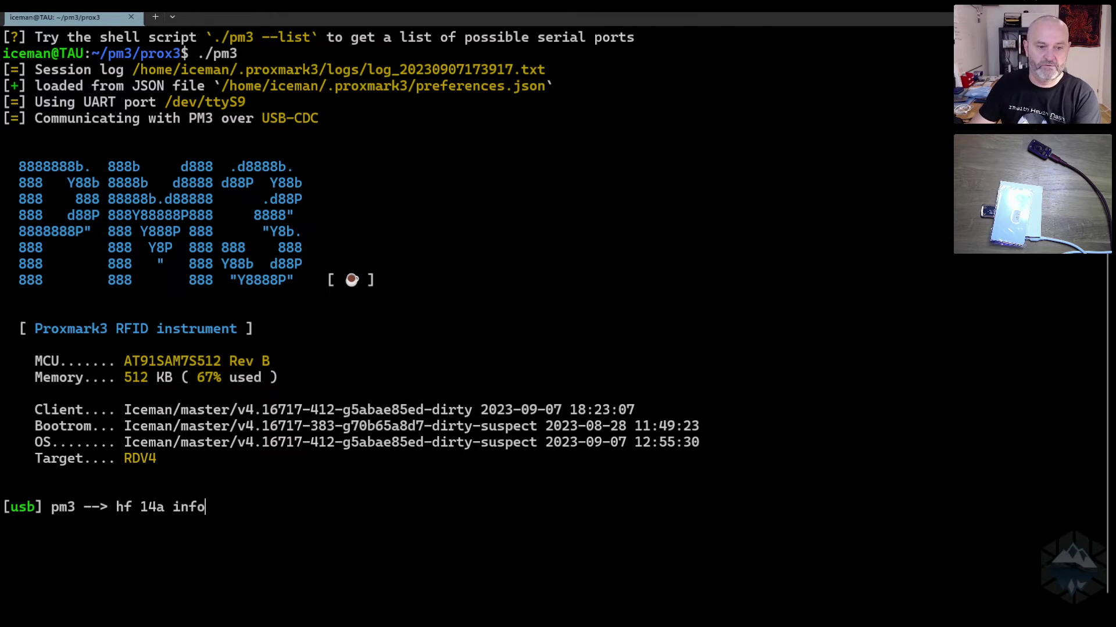
{"action": "key", "text": "Return"}
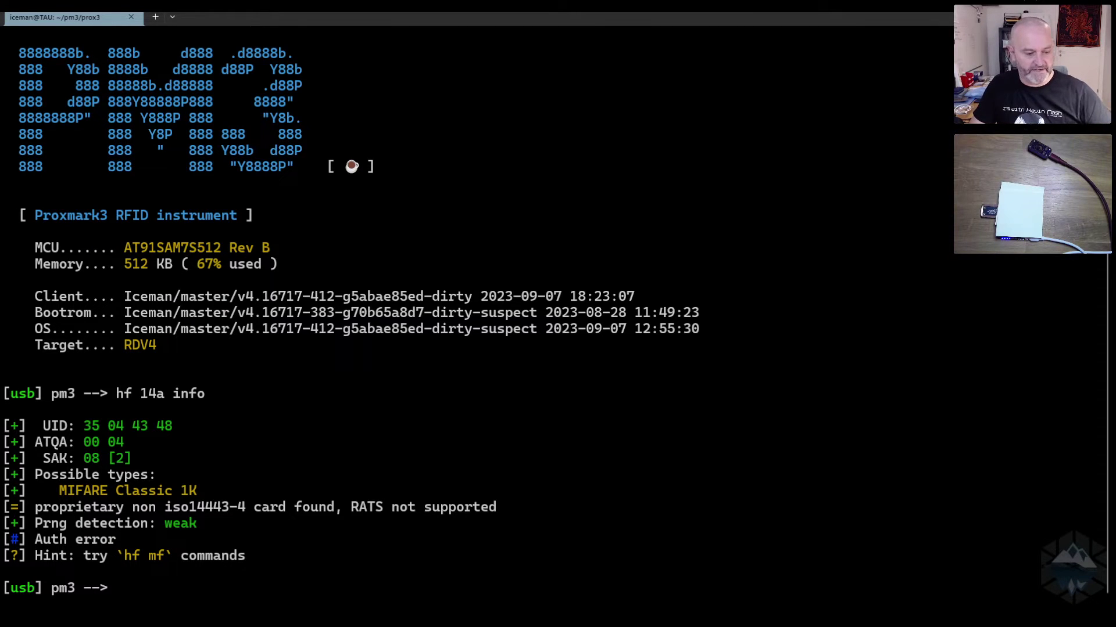
Step: Repeat hf 14a info for cards 11 22 33 44 (Gen 1a) and 0A B2 5F 64
{"action": "key", "text": "Up"}
{"action": "key", "text": "Return"}
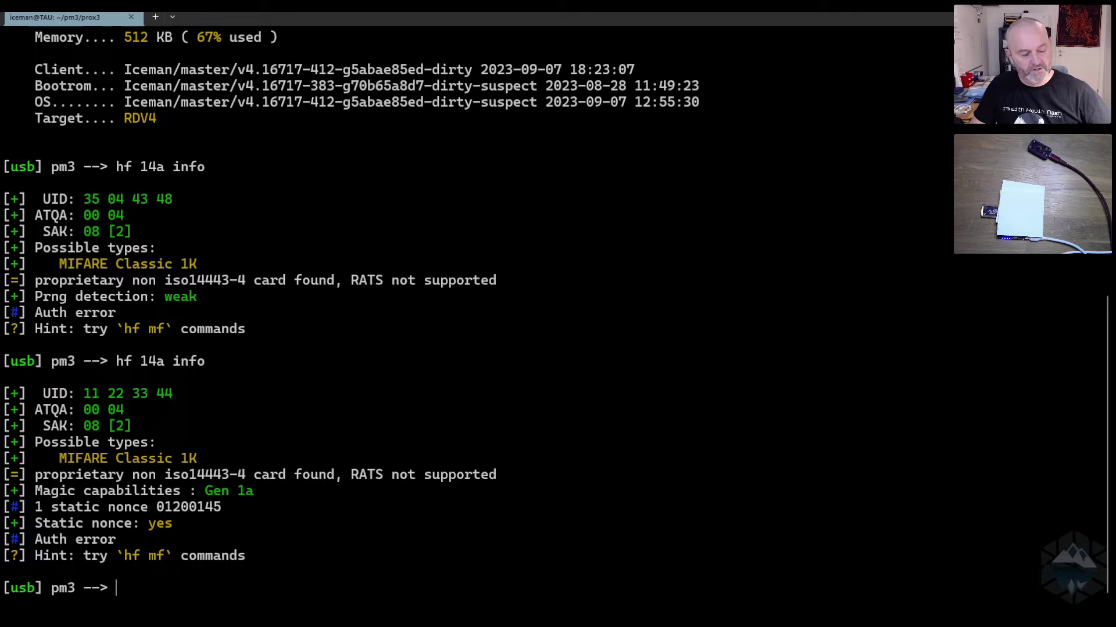
{"action": "key", "text": "Up"}
{"action": "key", "text": "Return"}
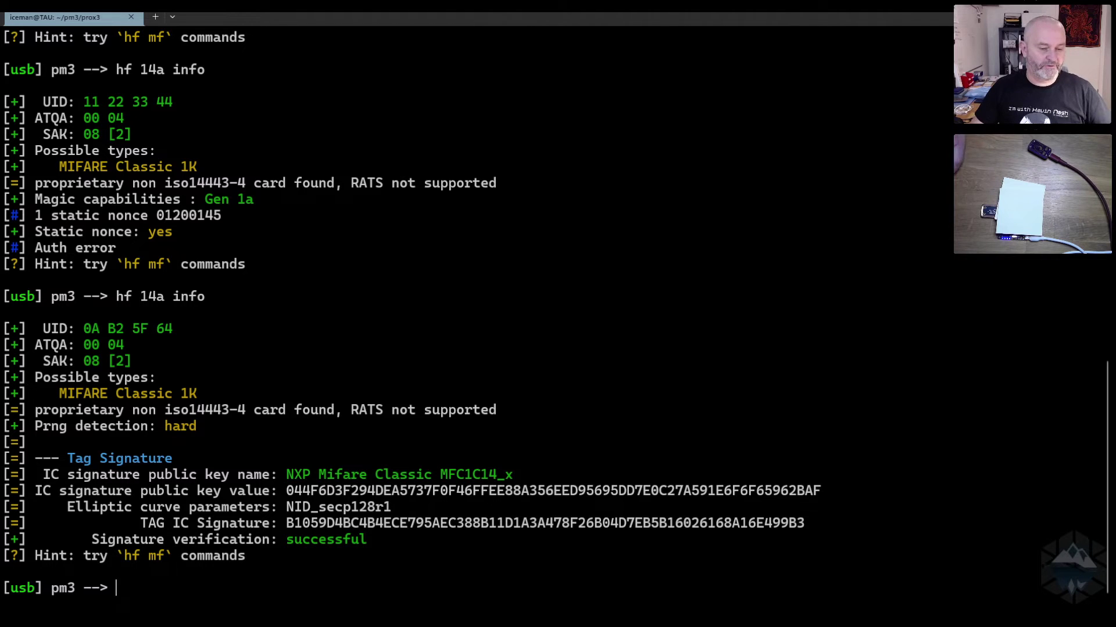
Step: Run hf mf fchk on the third card, finding 31 of 32 default FFFFFFFFFFFF keys
{"action": "type", "text": "hfg m"}
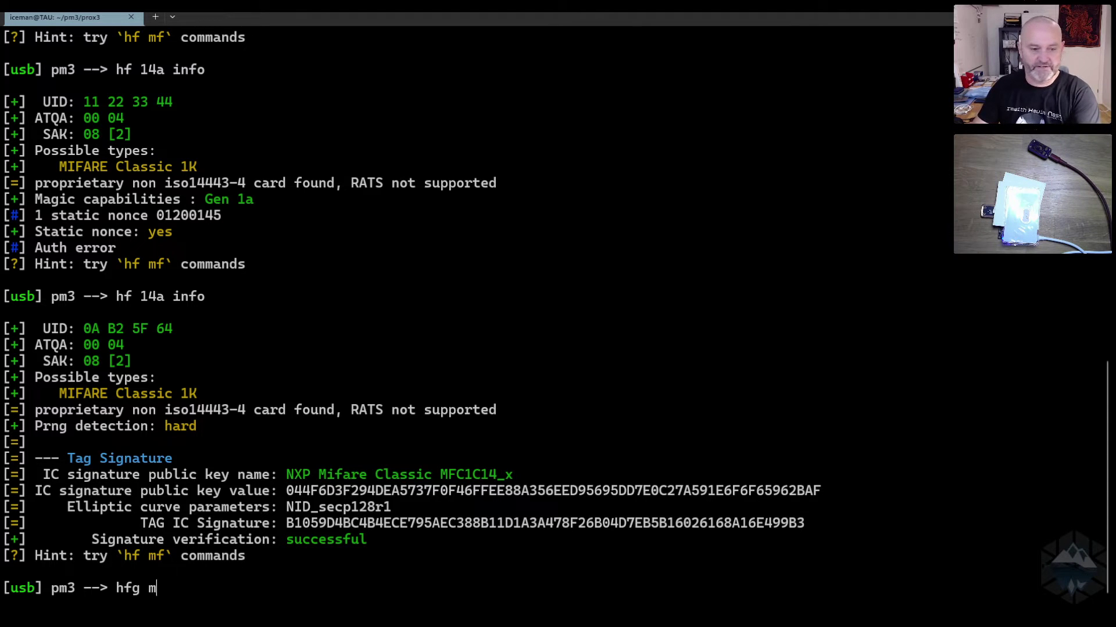
{"action": "key", "text": "BackSpace"}
{"action": "key", "text": "BackSpace"}
{"action": "key", "text": "BackSpace"}
{"action": "type", "text": "mf fchk"}
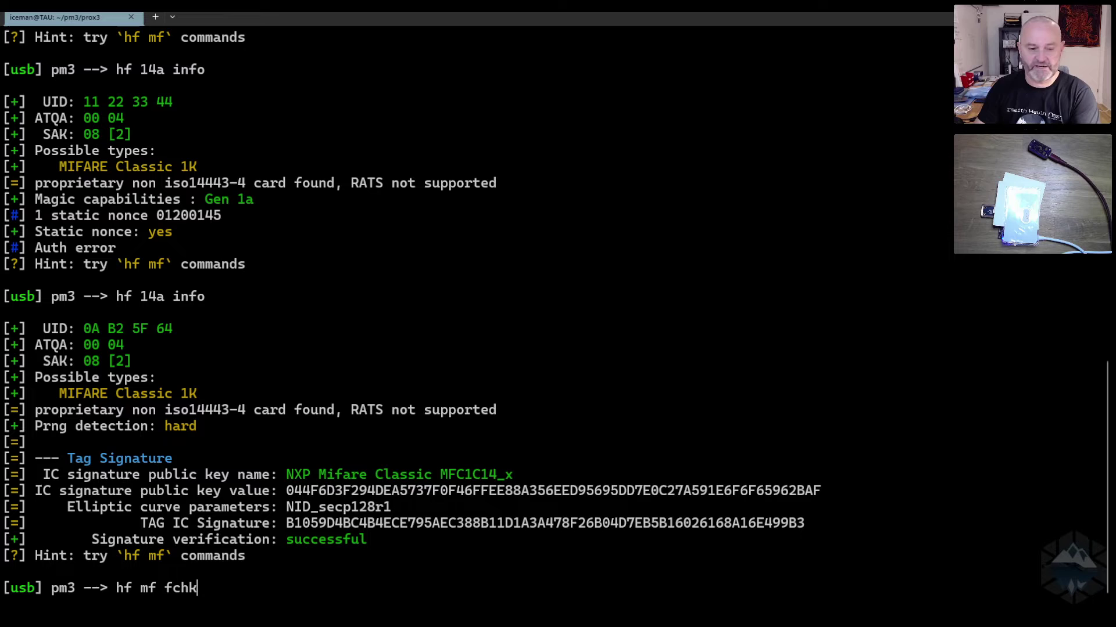
{"action": "key", "text": "Return"}
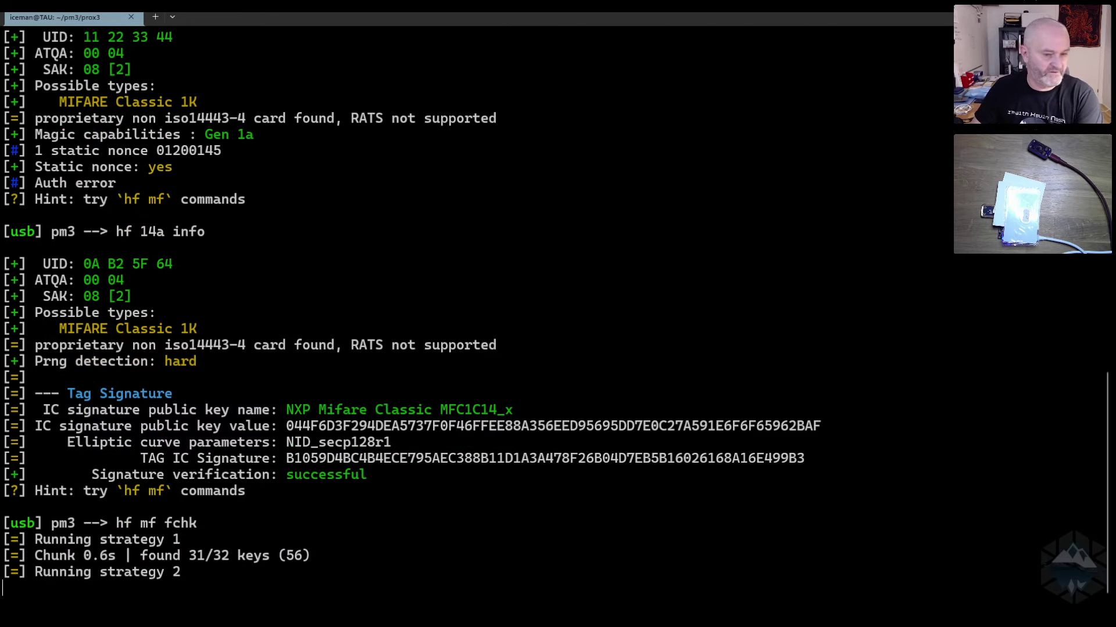
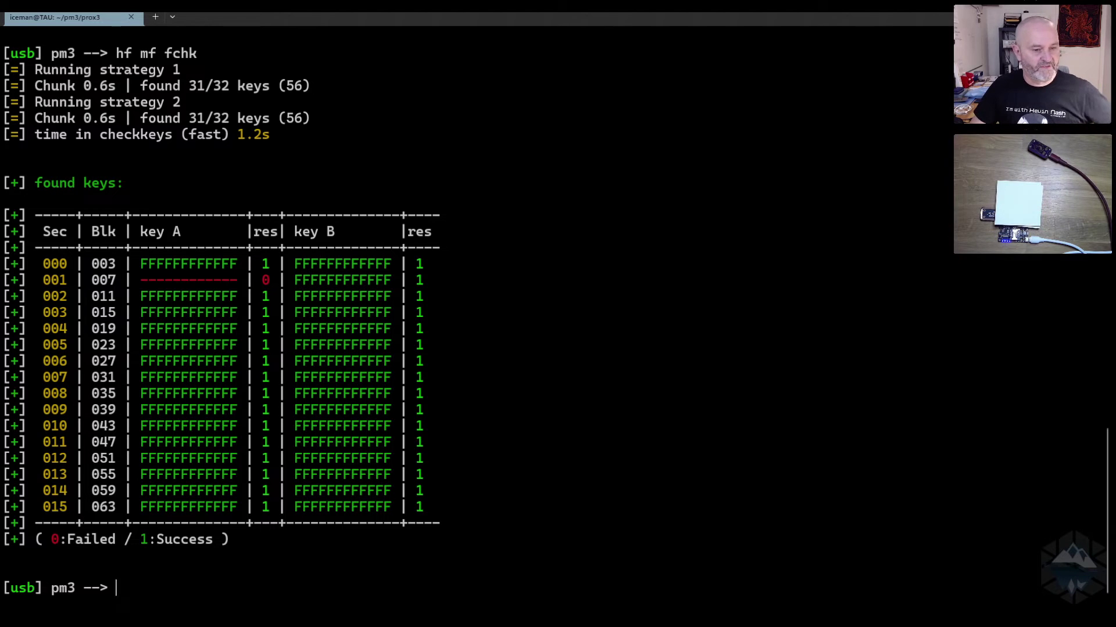
Step: Rerun hf mf fchk to find all 32/32 keys on this card, then start it on the next card
{"action": "key", "text": "Up"}
{"action": "key", "text": "Return"}
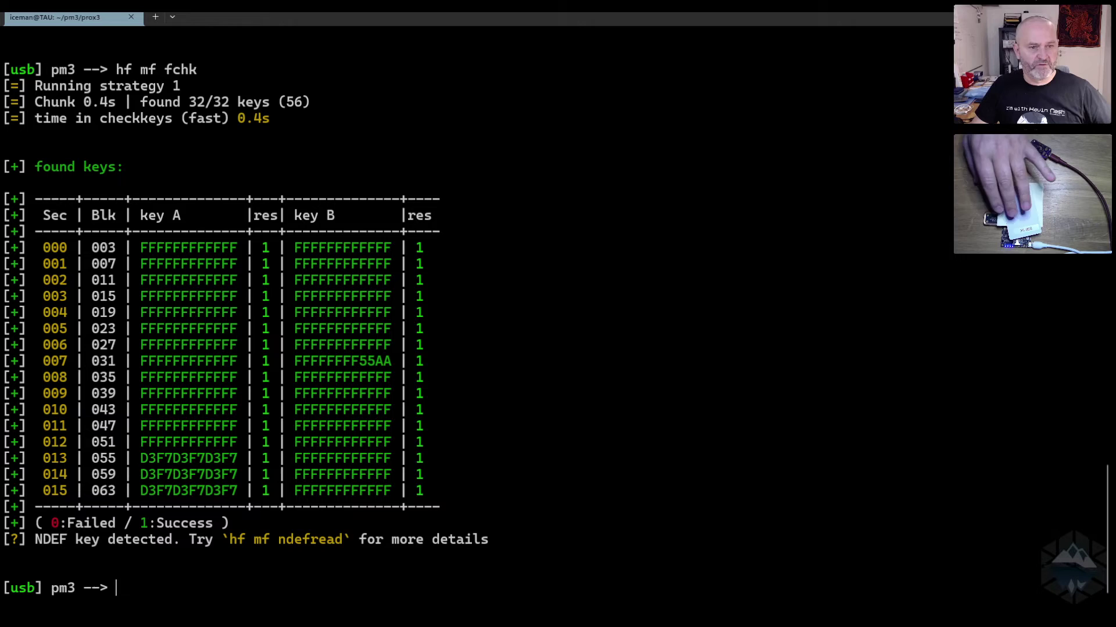
{"action": "key", "text": "Up"}
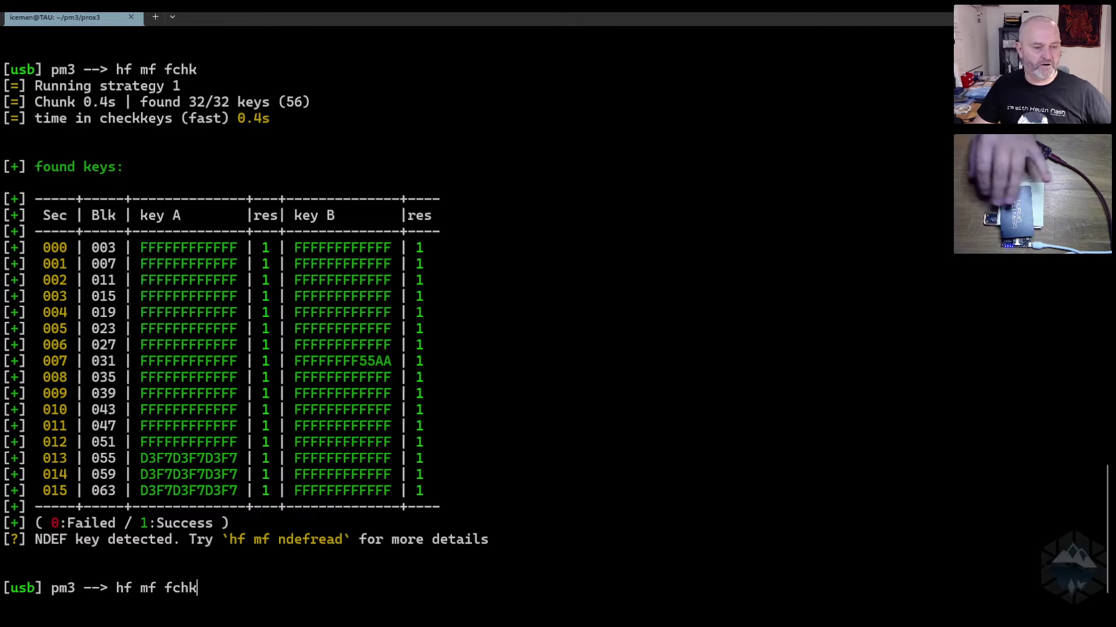
{"action": "key", "text": "Return"}
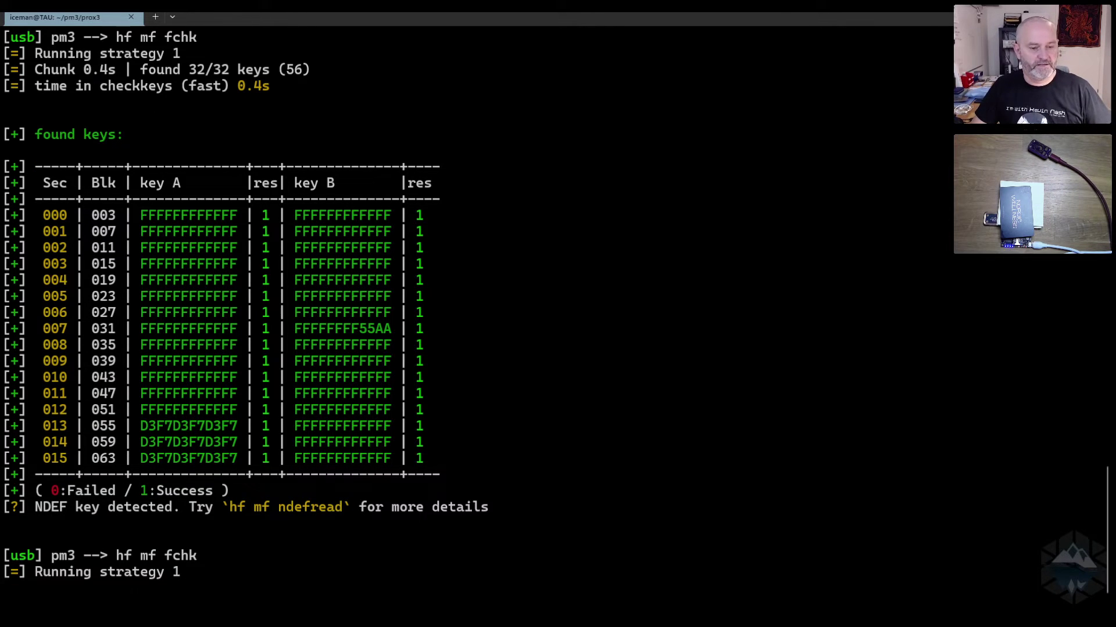
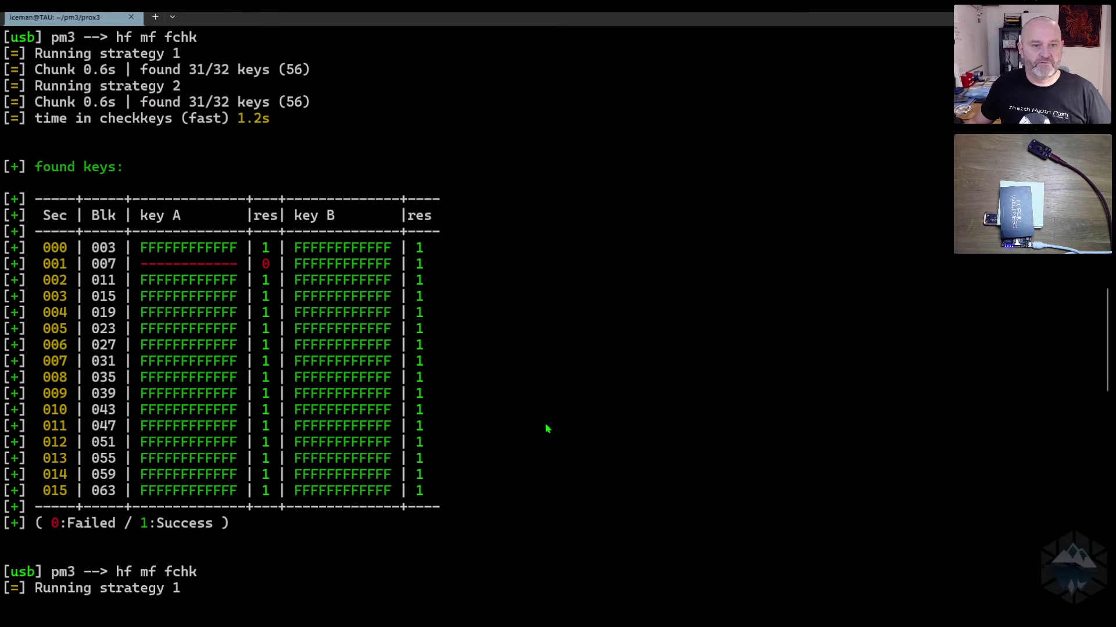
Step: Rerun the hf mf fchk fast key check and select sector 007's key B value
{"action": "key", "text": "Up"}
{"action": "key", "text": "Return"}
{"action": "left_click_drag", "start_coordinate": [359, 329], "coordinate": [379, 330]}
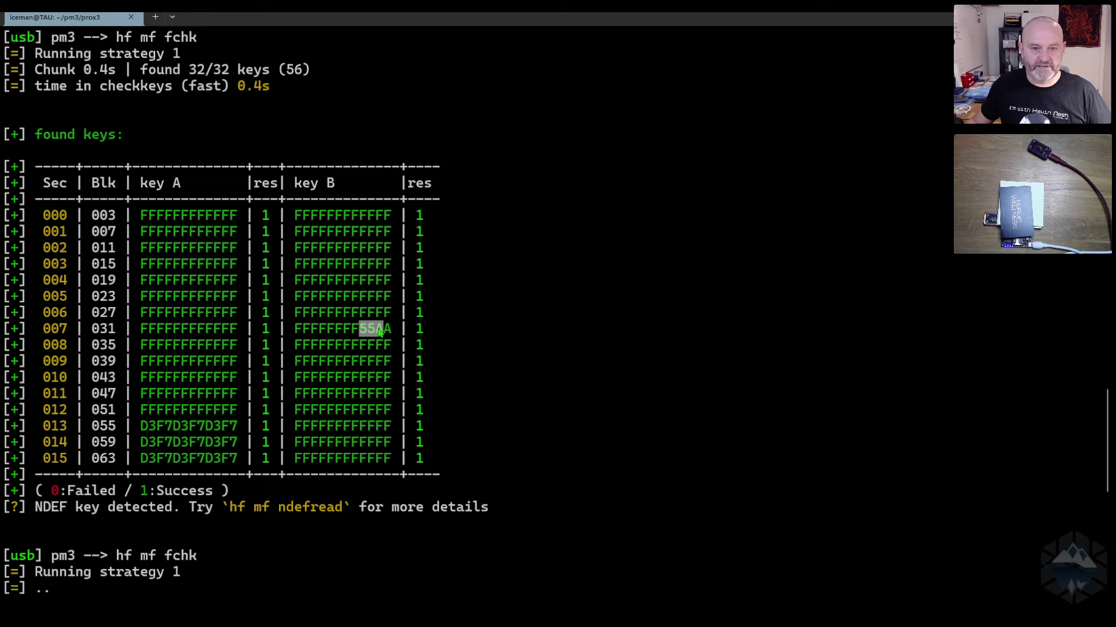
{"action": "left_click_drag", "start_coordinate": [297, 332], "coordinate": [384, 330]}
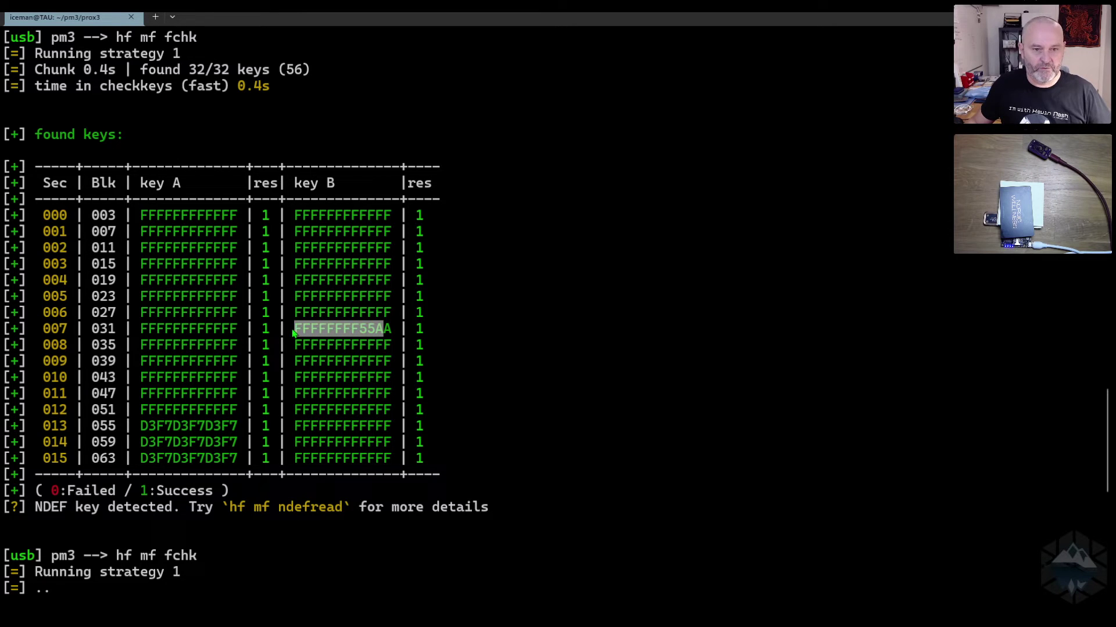
{"action": "left_click_drag", "start_coordinate": [288, 330], "coordinate": [335, 332]}
{"action": "left_click", "coordinate": [329, 334]}
Step: Clear the highlight and quit the Proxmark3 client with q
{"action": "left_click", "coordinate": [342, 337]}
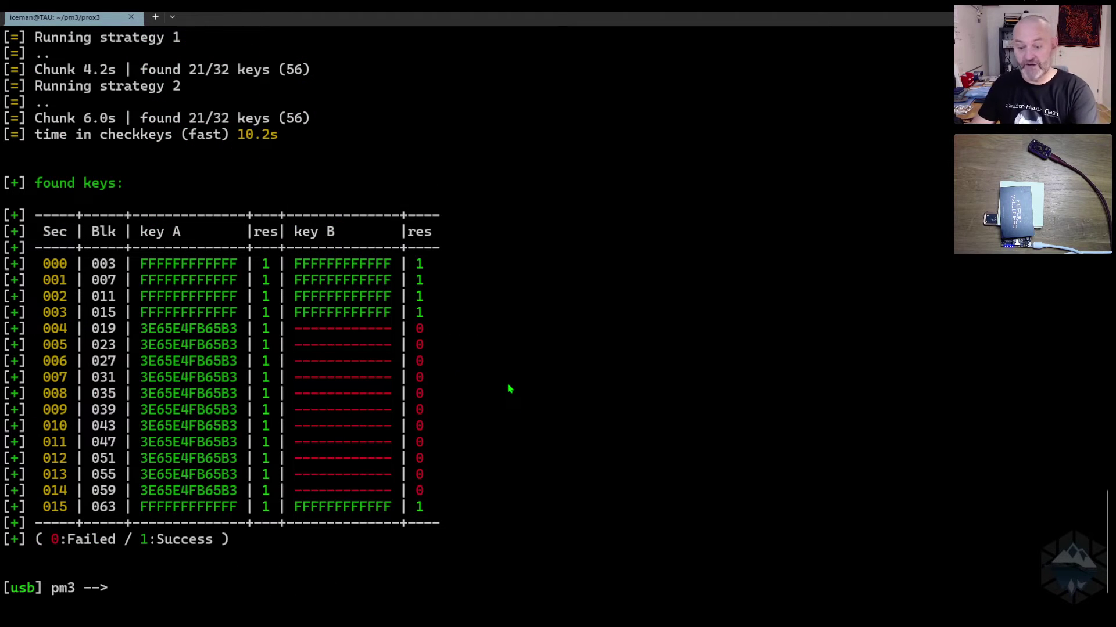
{"action": "type", "text": "q"}
{"action": "key", "text": "Return"}
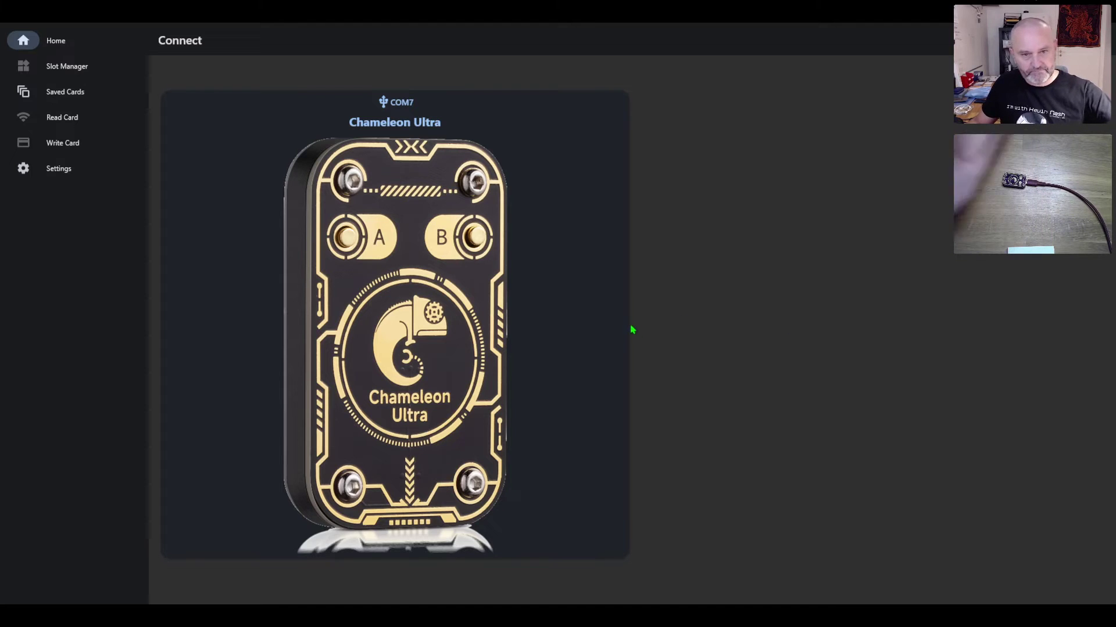
Step: Connect to the Chameleon Ultra on COM7 and go to the Read Card page
{"action": "left_click", "coordinate": [419, 345]}
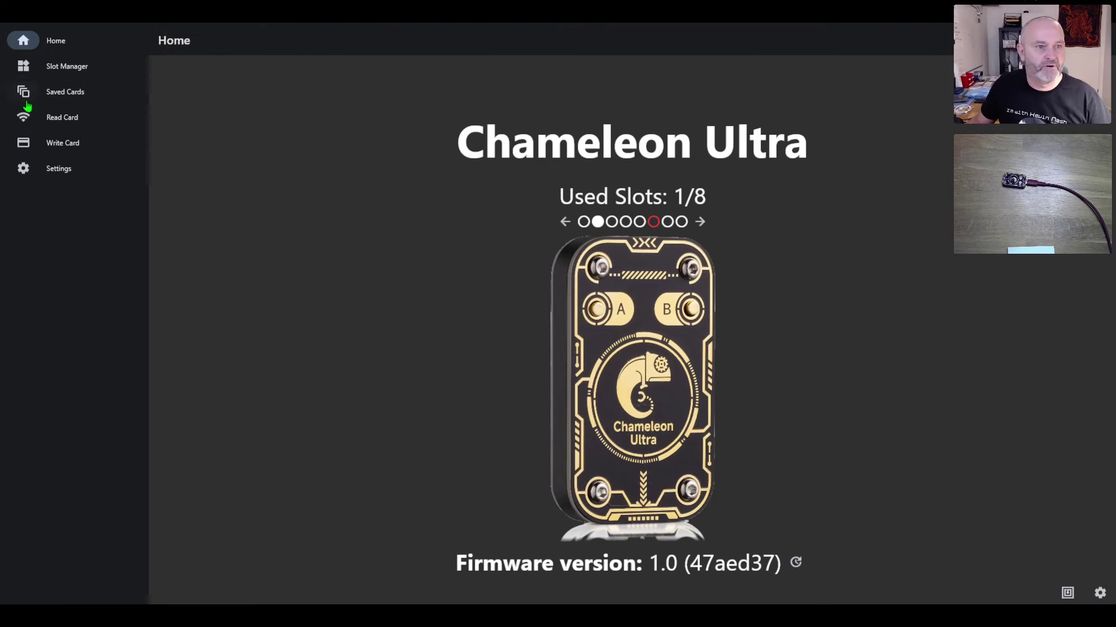
{"action": "left_click", "coordinate": [57, 124]}
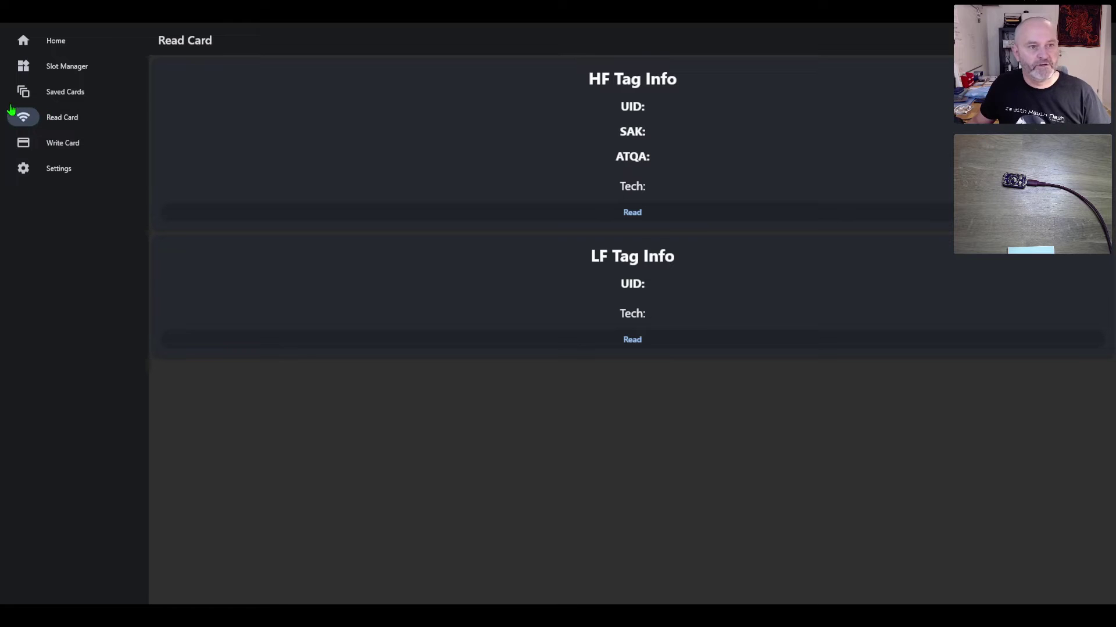
Step: Import mfc_default_keys.dic as a key dictionary from the Saved Cards page, giving 1642 keys
{"action": "left_click", "coordinate": [79, 91]}
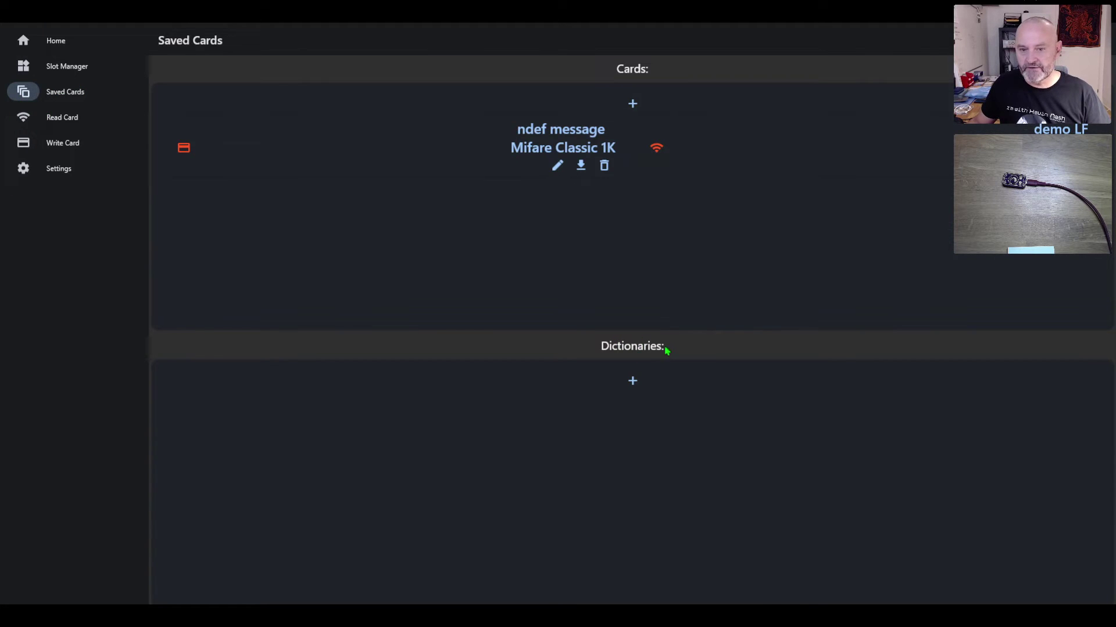
{"action": "left_click", "coordinate": [632, 380]}
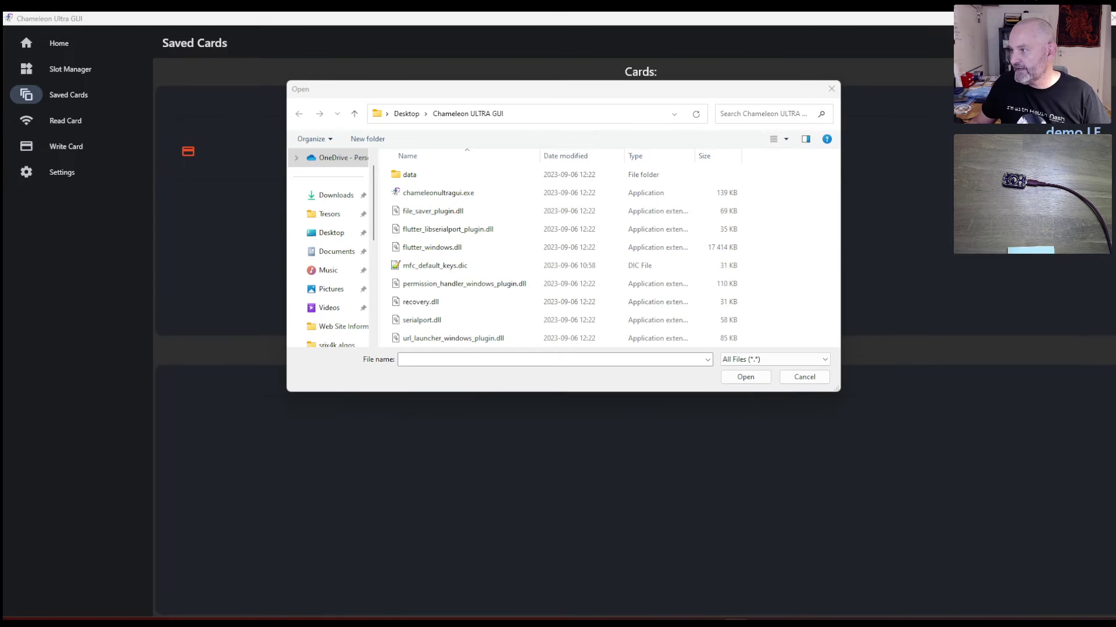
{"action": "left_click", "coordinate": [827, 90]}
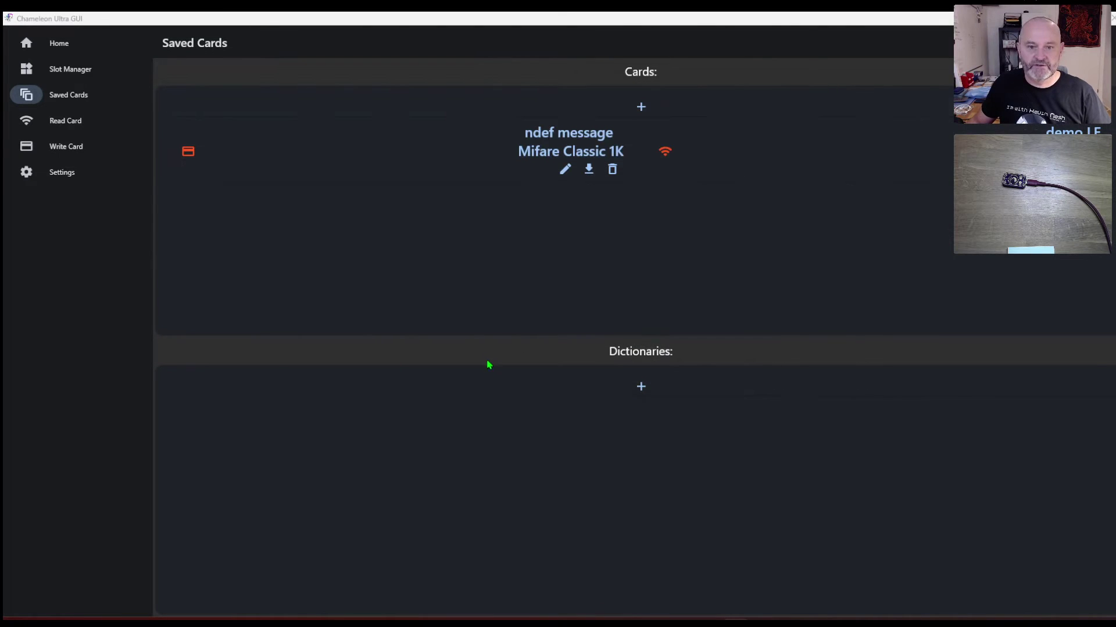
{"action": "left_click", "coordinate": [642, 384]}
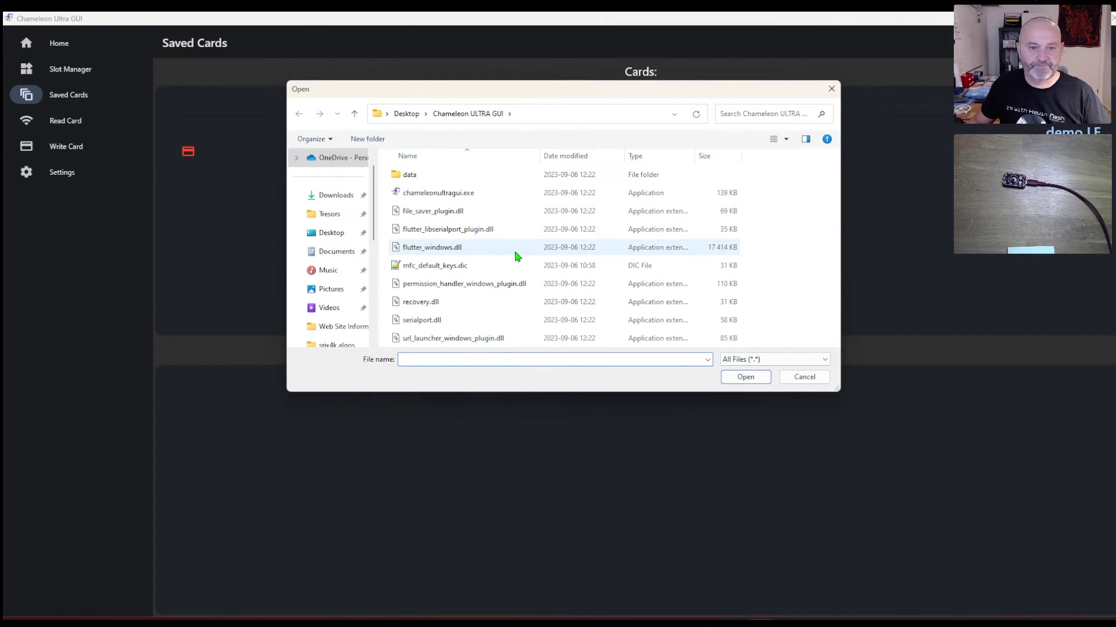
{"action": "left_click", "coordinate": [432, 269]}
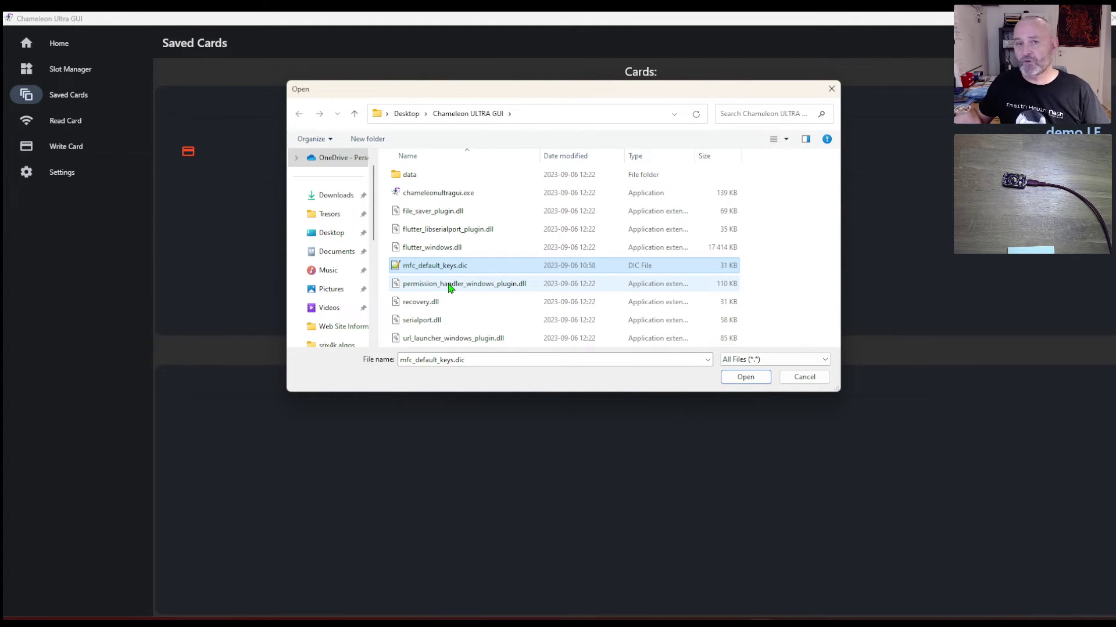
{"action": "left_click", "coordinate": [746, 382]}
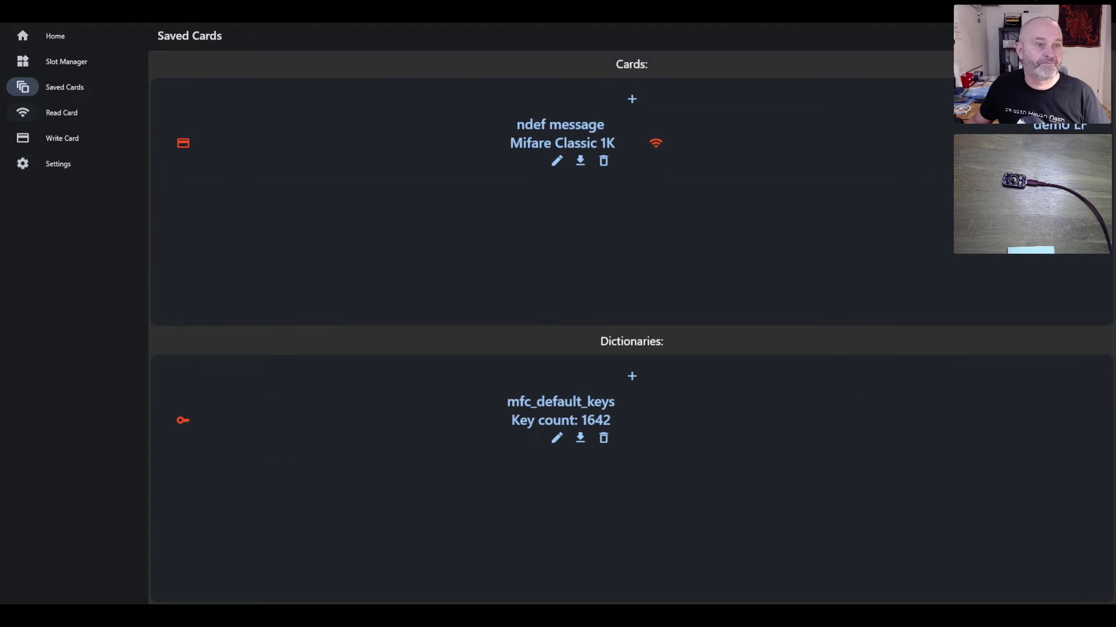
Step: Read the Mifare Classic 1K tag's HF info and check its keys against the dictionary
{"action": "left_click", "coordinate": [42, 115]}
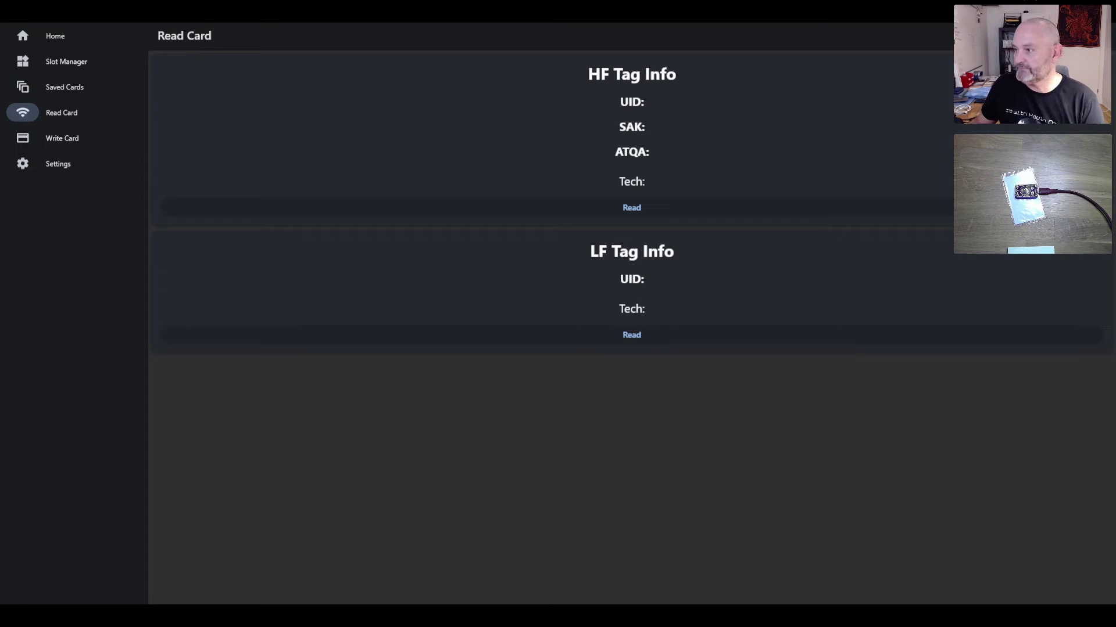
{"action": "left_click", "coordinate": [629, 209]}
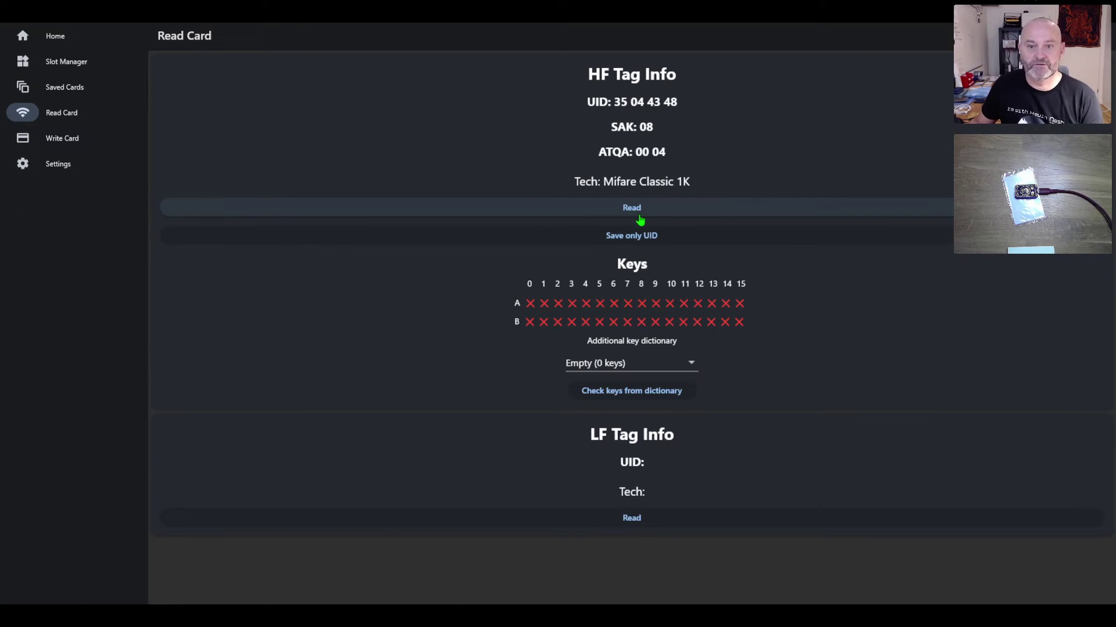
{"action": "left_click", "coordinate": [591, 394]}
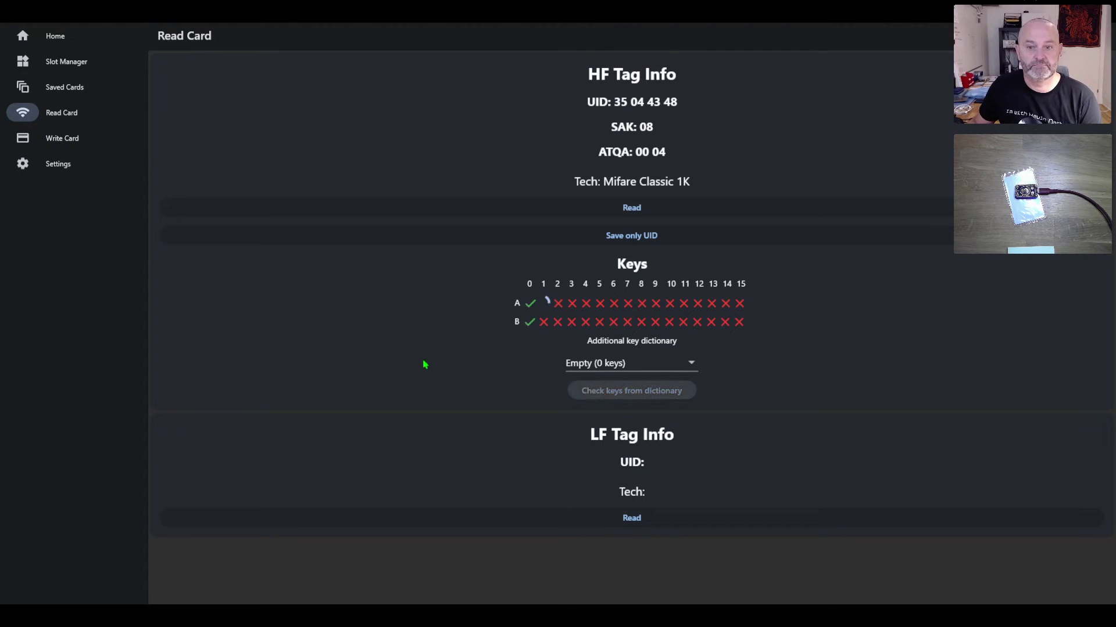
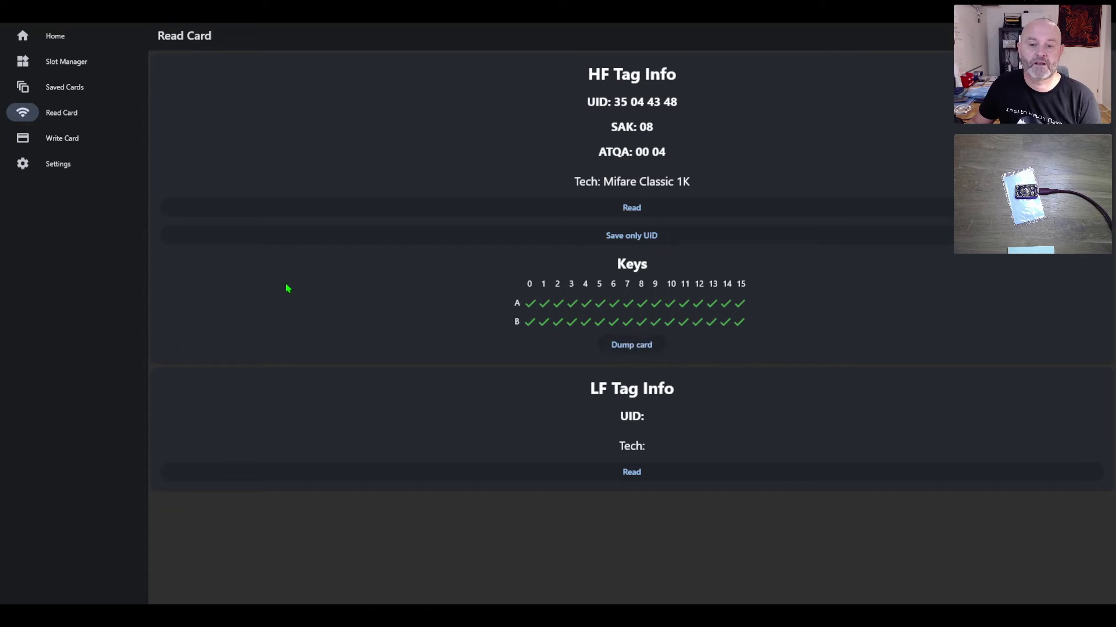
Step: Dump the full Mifare Classic 1K card and save it under the name 'test 1'
{"action": "left_click", "coordinate": [647, 350]}
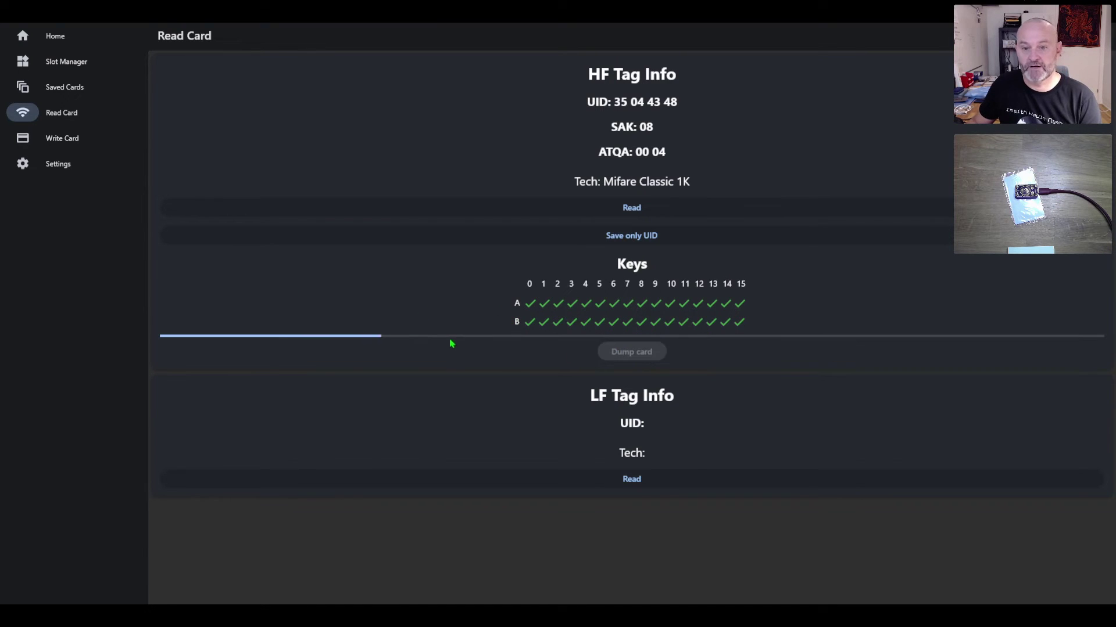
{"action": "left_click", "coordinate": [593, 345]}
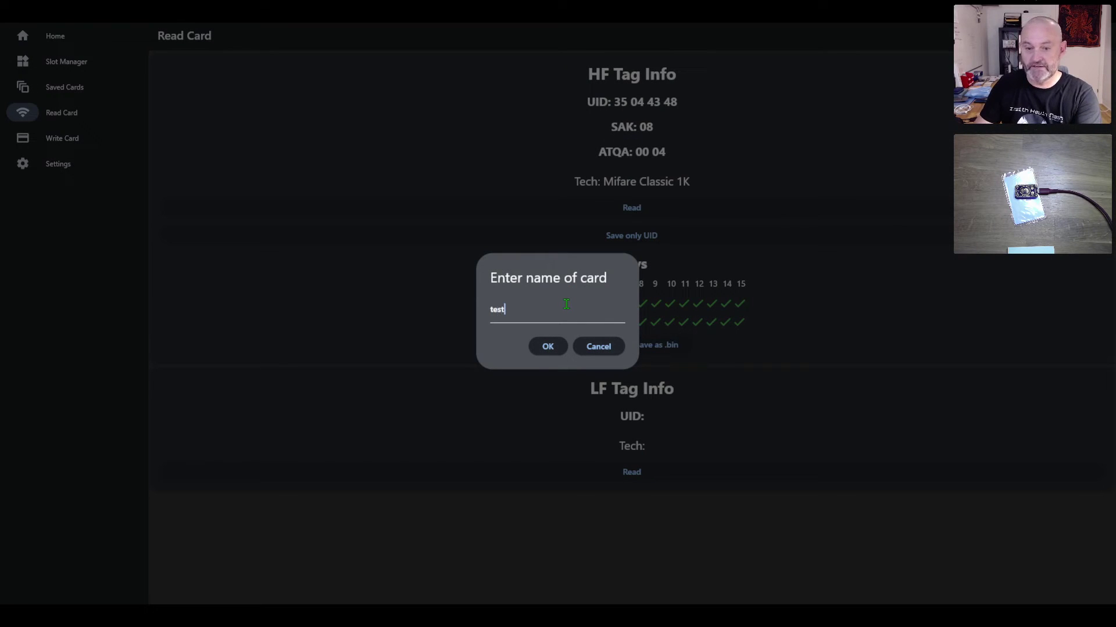
{"action": "left_click", "coordinate": [548, 347]}
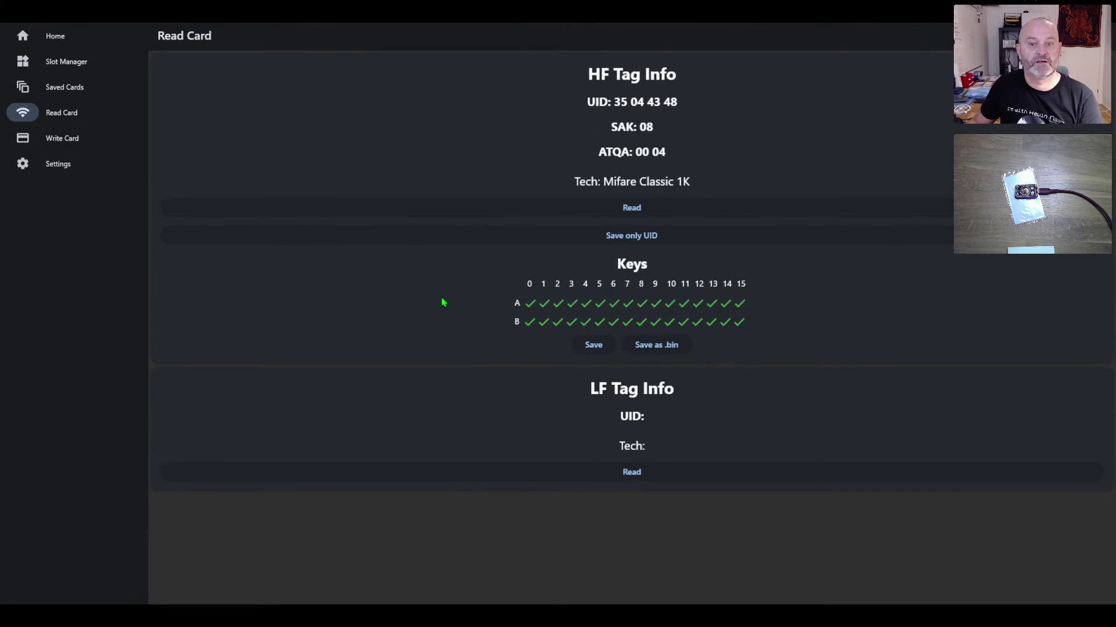
Step: View the Saved Cards list, then go back to the Read Card page
{"action": "left_click", "coordinate": [70, 92]}
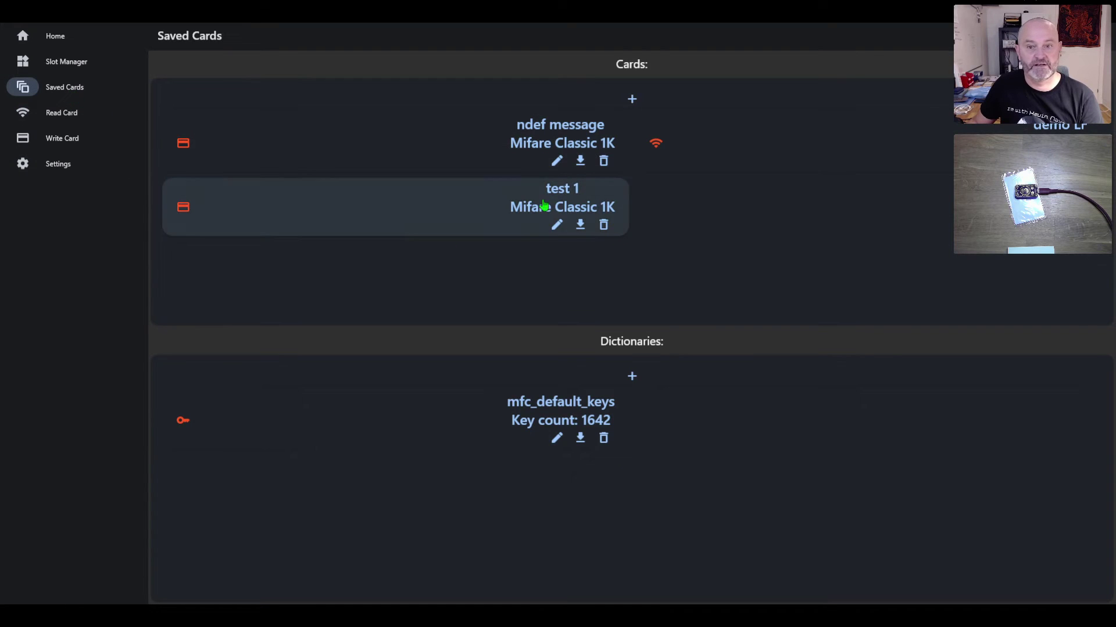
{"action": "left_click", "coordinate": [70, 116]}
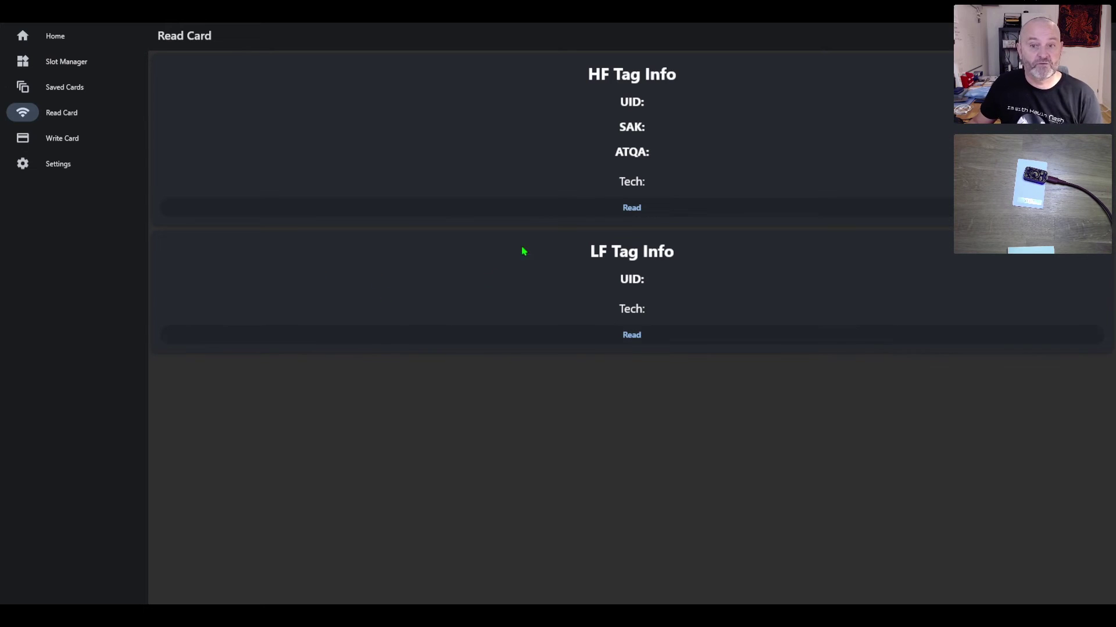
Step: Read the HF tag with UID 11 22 33 44 and check its sector keys against the dictionary
{"action": "left_click", "coordinate": [630, 214]}
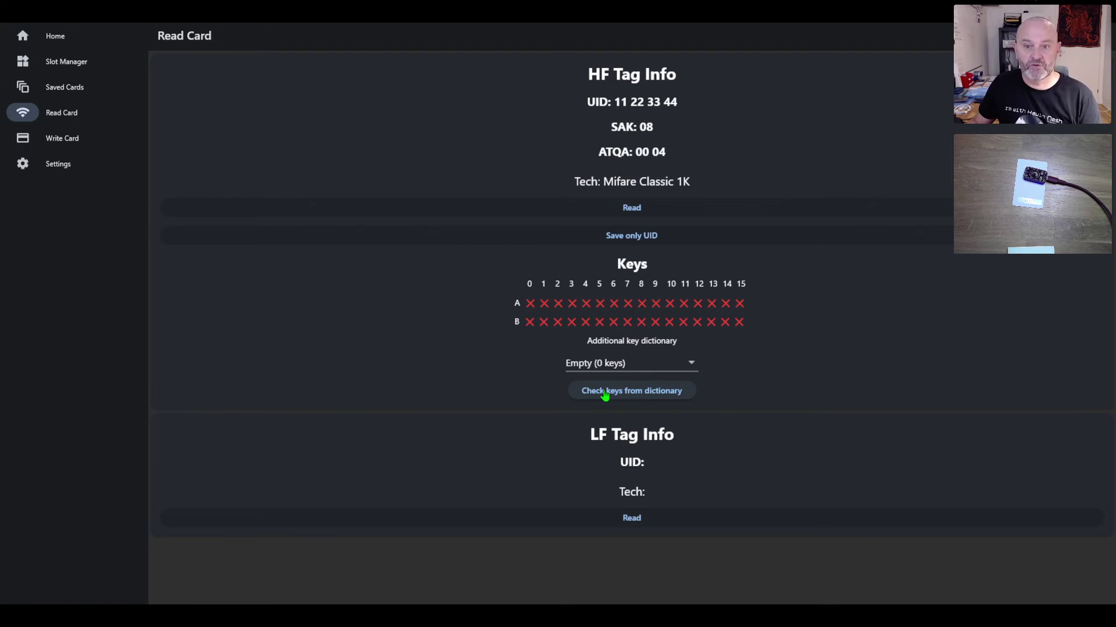
{"action": "left_click", "coordinate": [604, 393]}
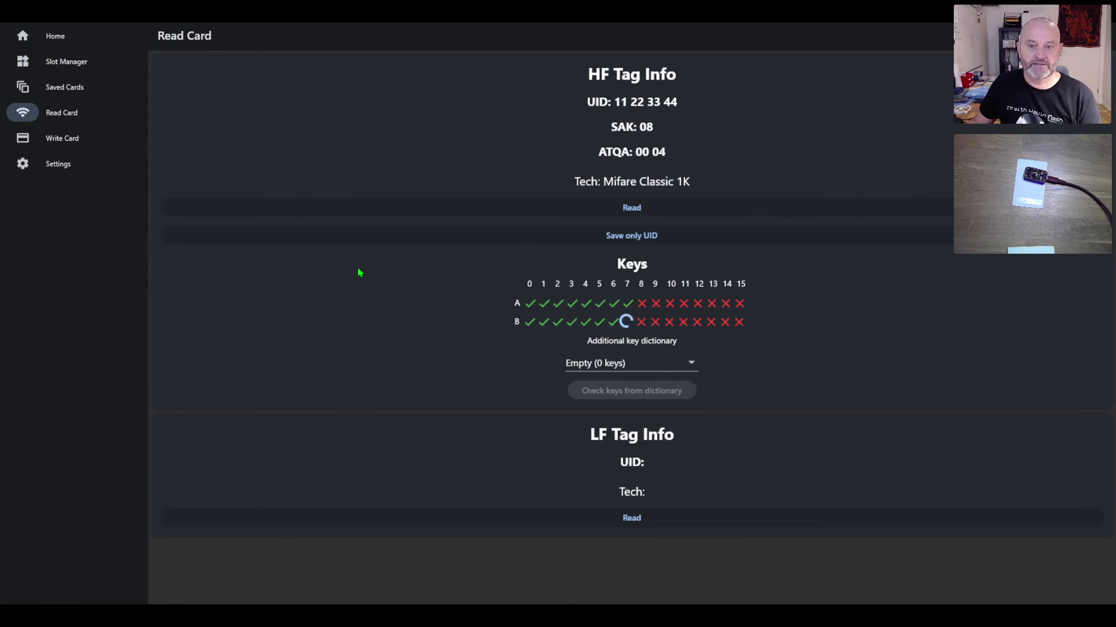
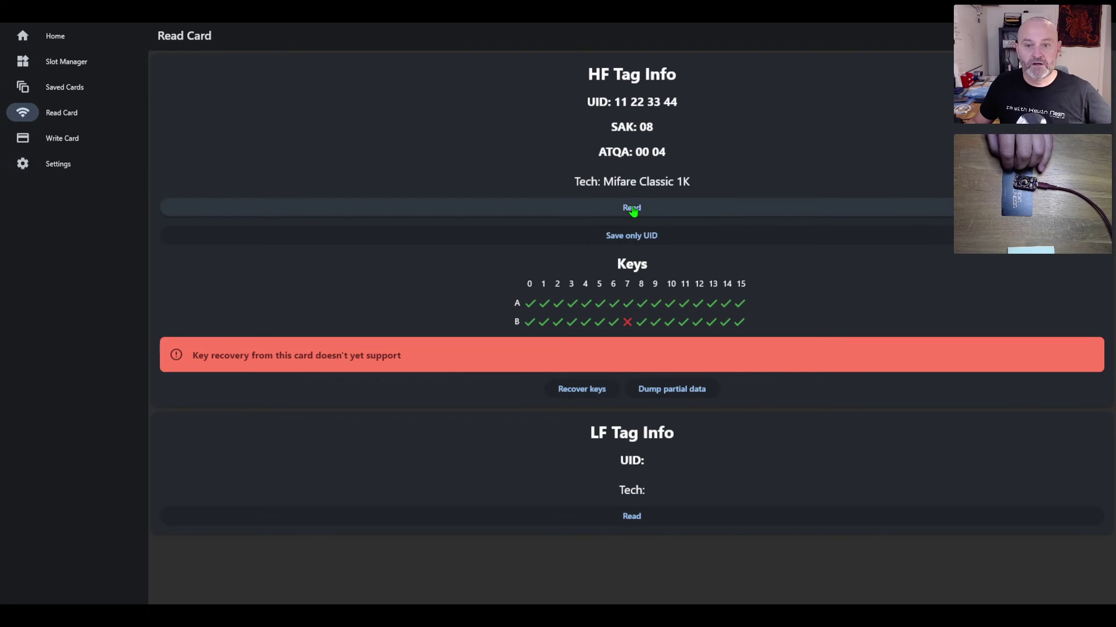
Step: Read the Mifare Classic 1K EV1 card (UID 0A B2 5F 64) from HF Tag Info
{"action": "left_click", "coordinate": [632, 208]}
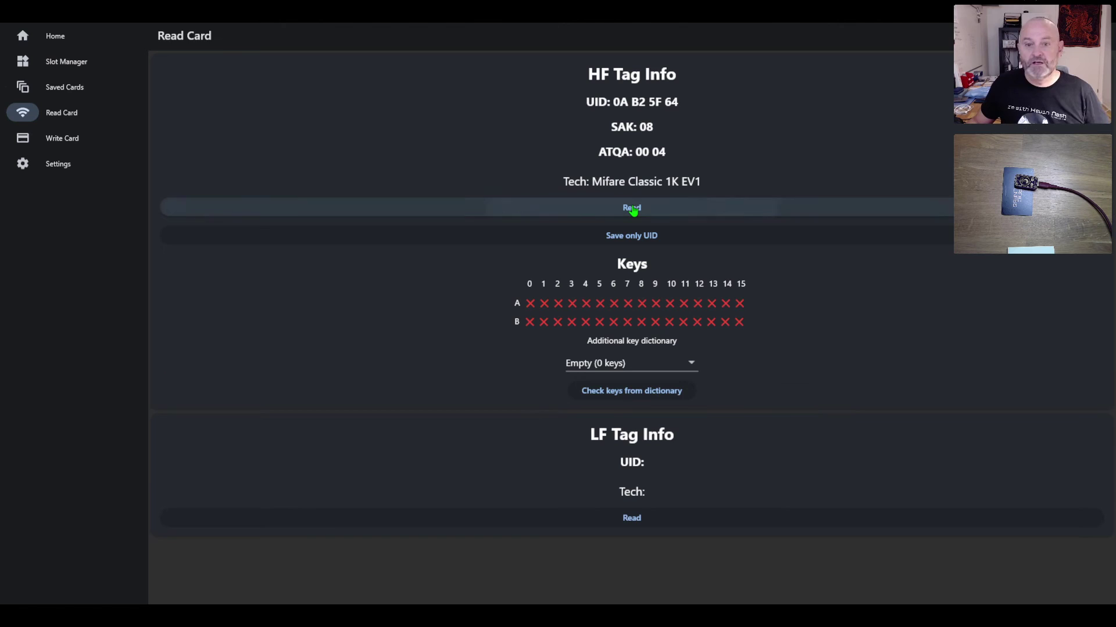